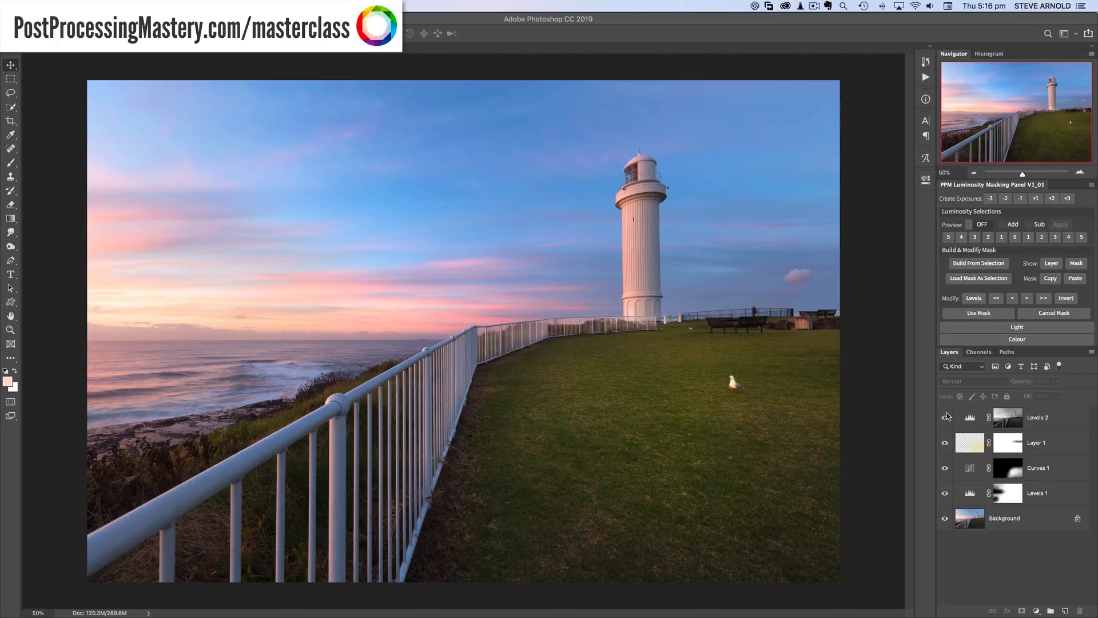
# Hide every layer above the background, restore them one by one from Levels 1 to Levels 2, and compare the image without Levels 2.
pyautogui.moveTo(945, 417); pyautogui.dragTo(946, 493)
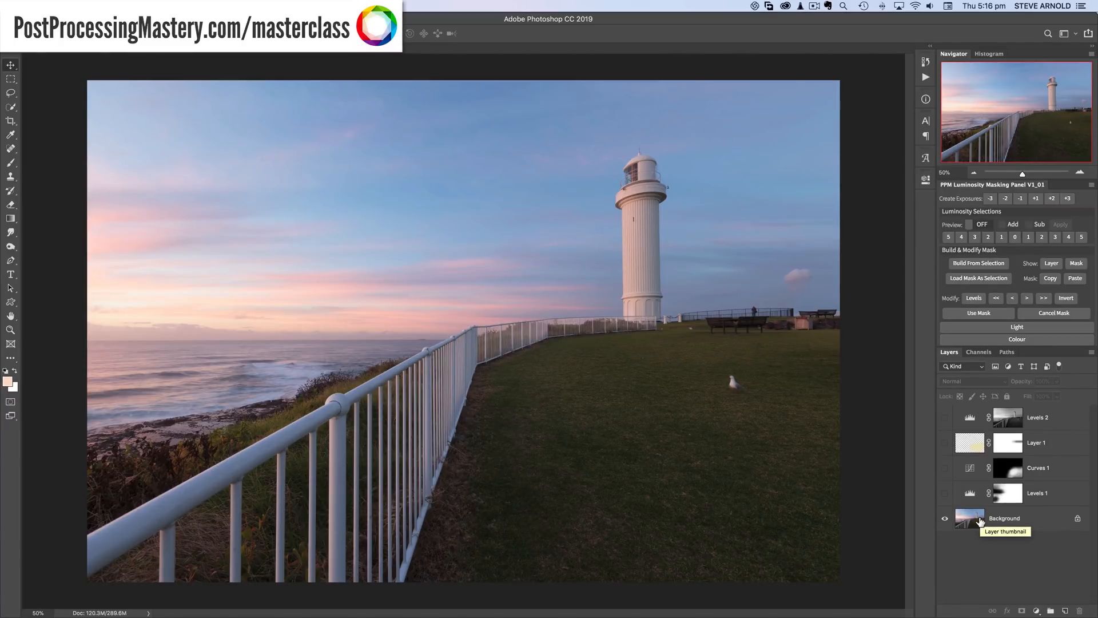
pyautogui.click(945, 493)
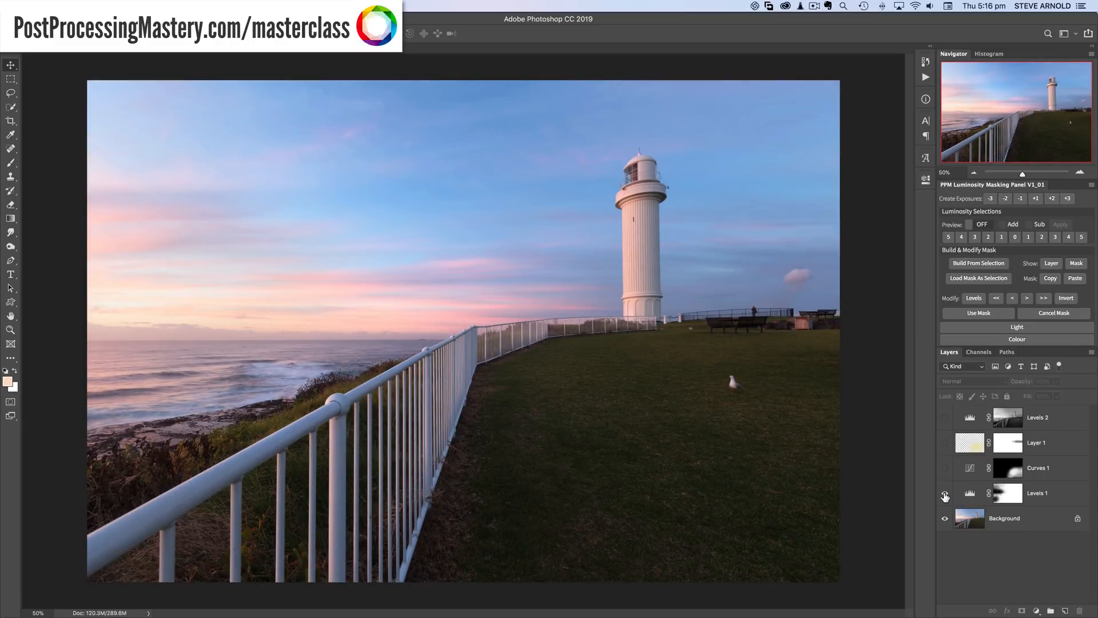
pyautogui.click(945, 468)
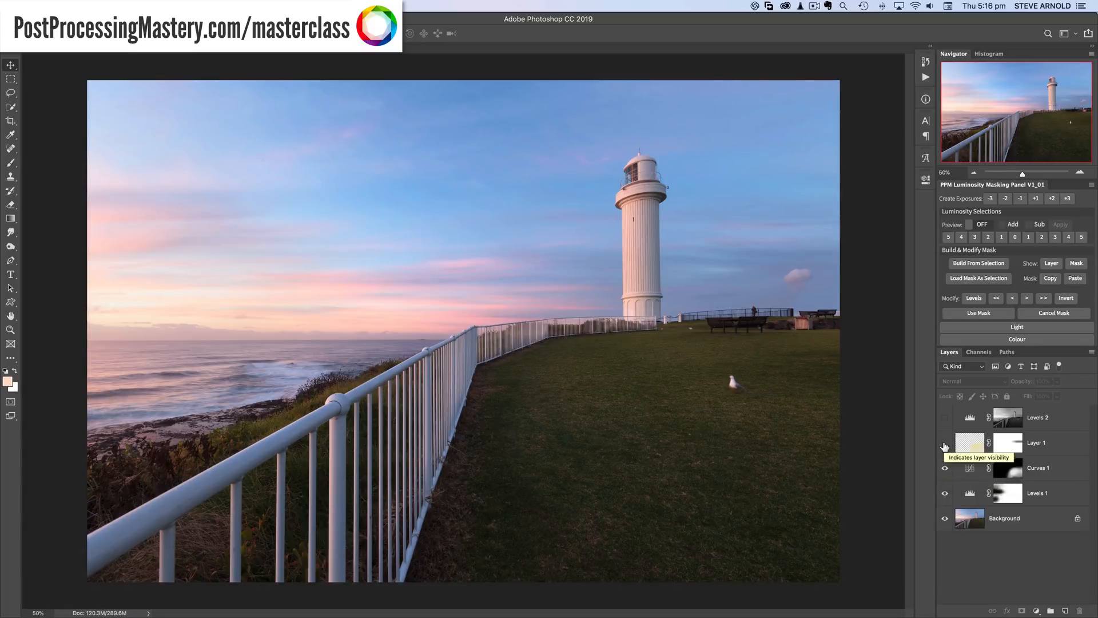
pyautogui.click(944, 443)
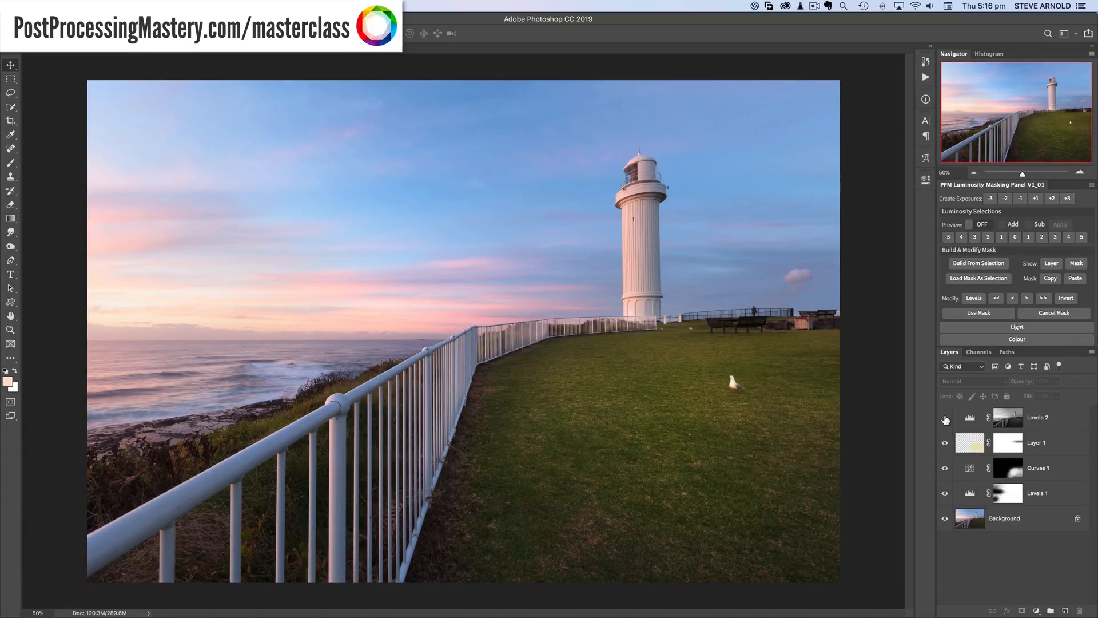
pyautogui.click(945, 417)
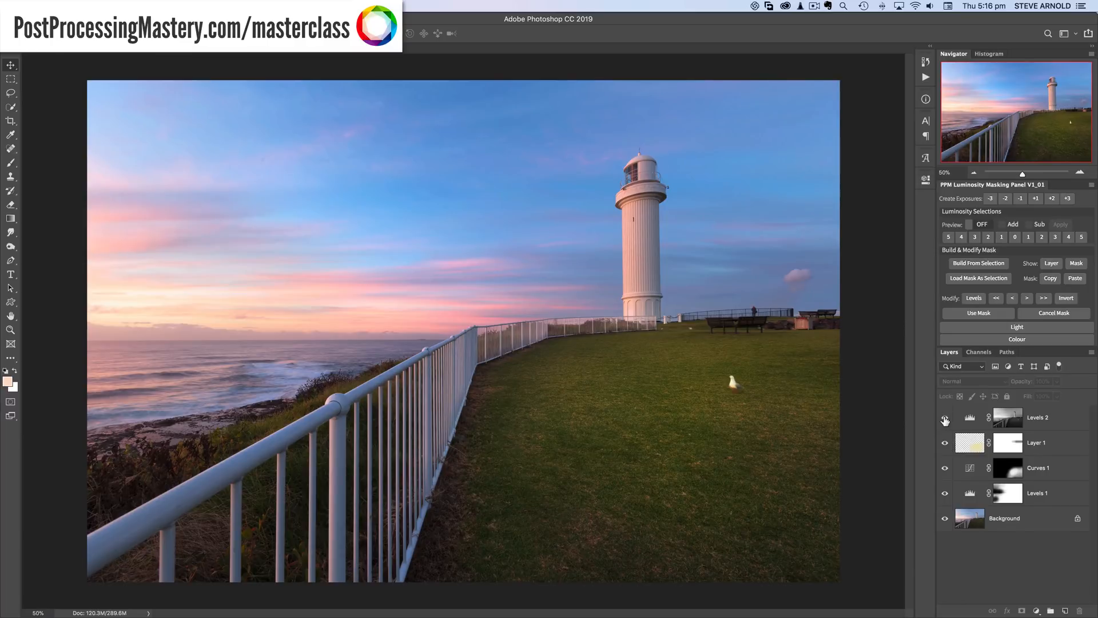
pyautogui.click(944, 418)
pyautogui.click(945, 418)
# Add a new empty layer above Levels 2 and choose the Brush tool for painting on it.
pyautogui.click(967, 420)
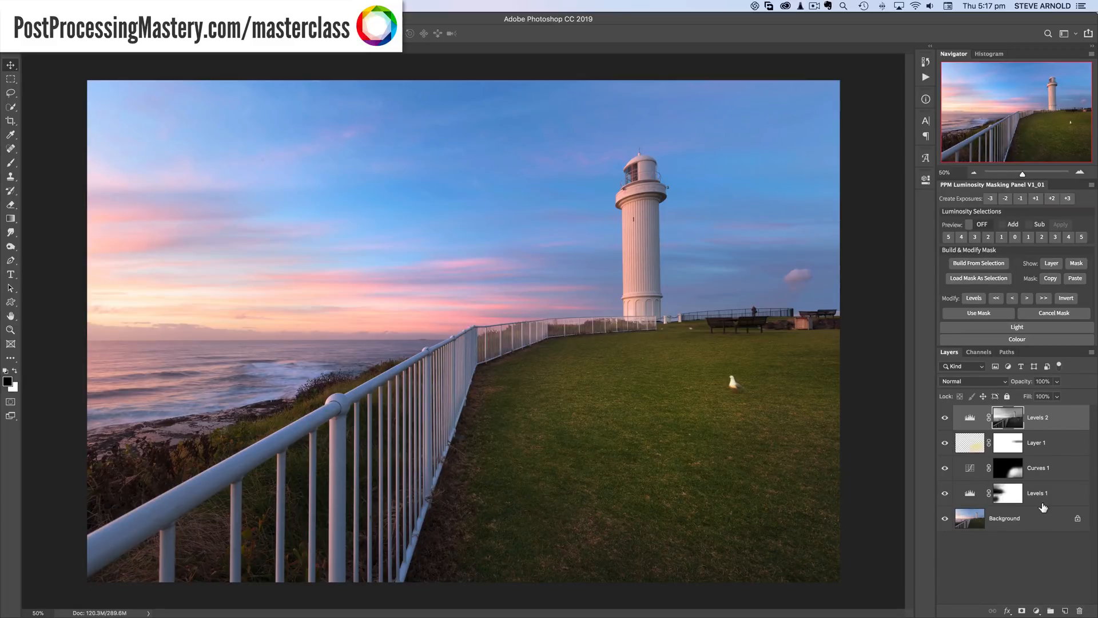
pyautogui.click(1065, 610)
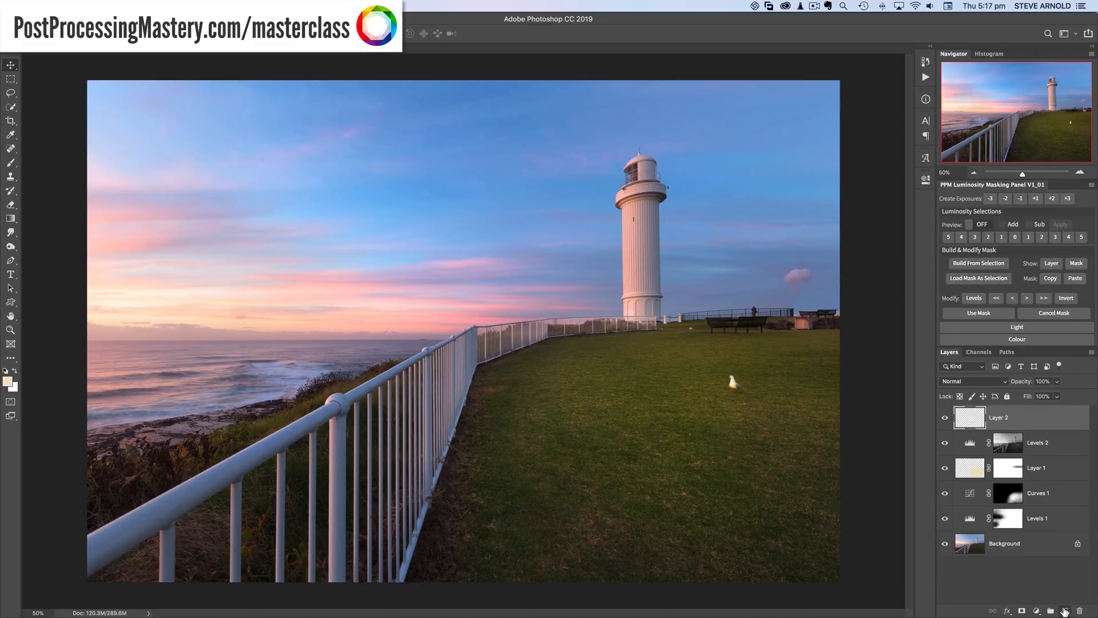
pyautogui.click(12, 163)
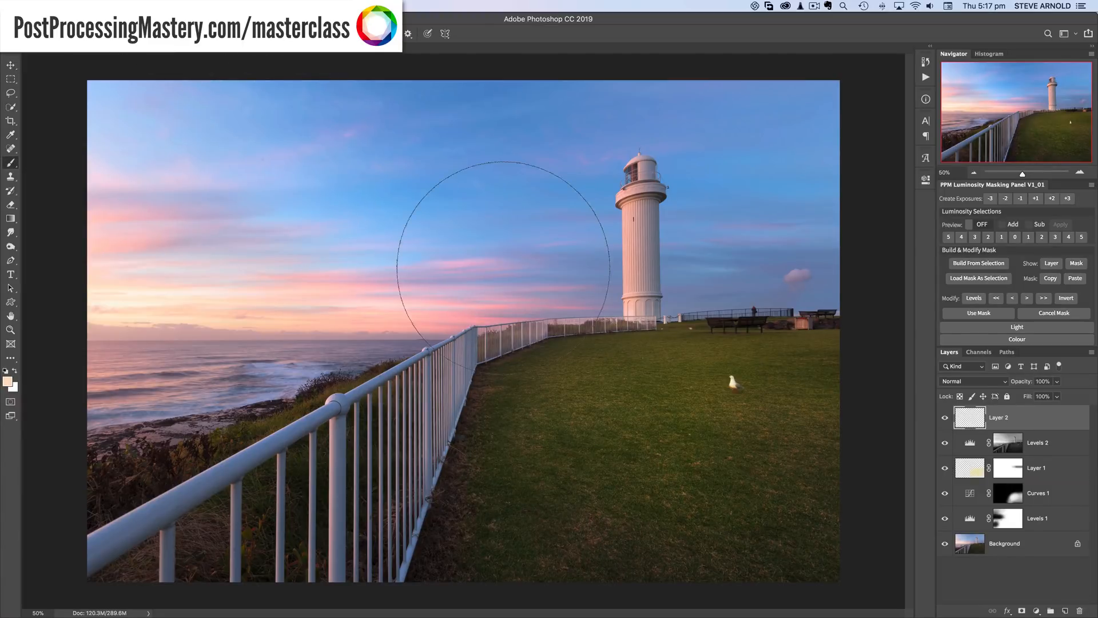
# Enlarge the brush to nearly the image's height and sample the pale peach colour from the sky just above the sea horizon.
pyautogui.click(971, 172)
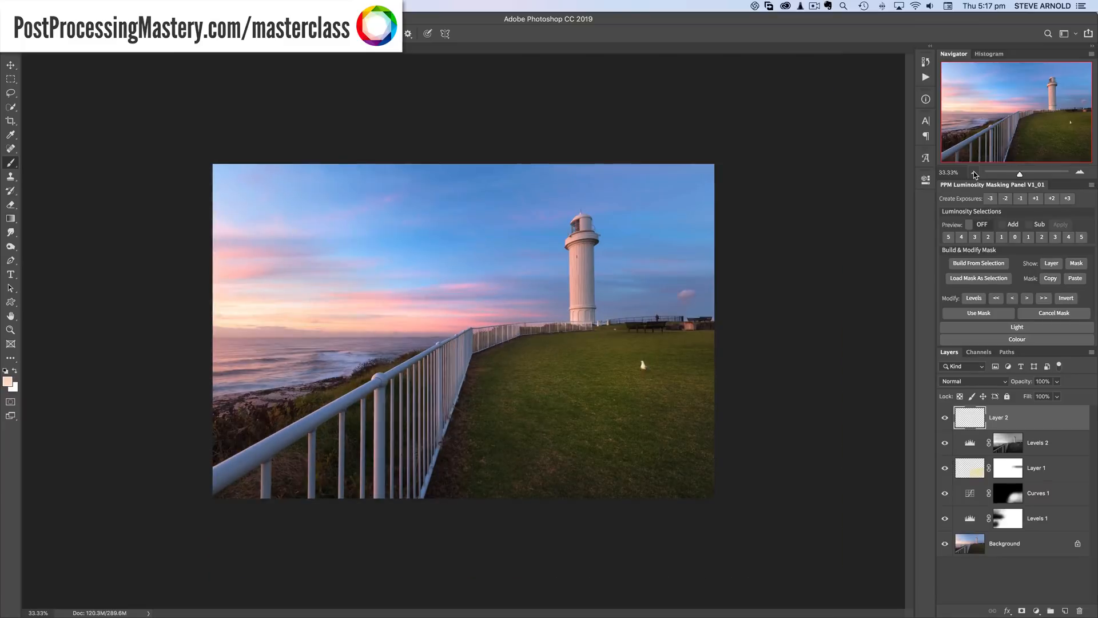
pyautogui.click(973, 172)
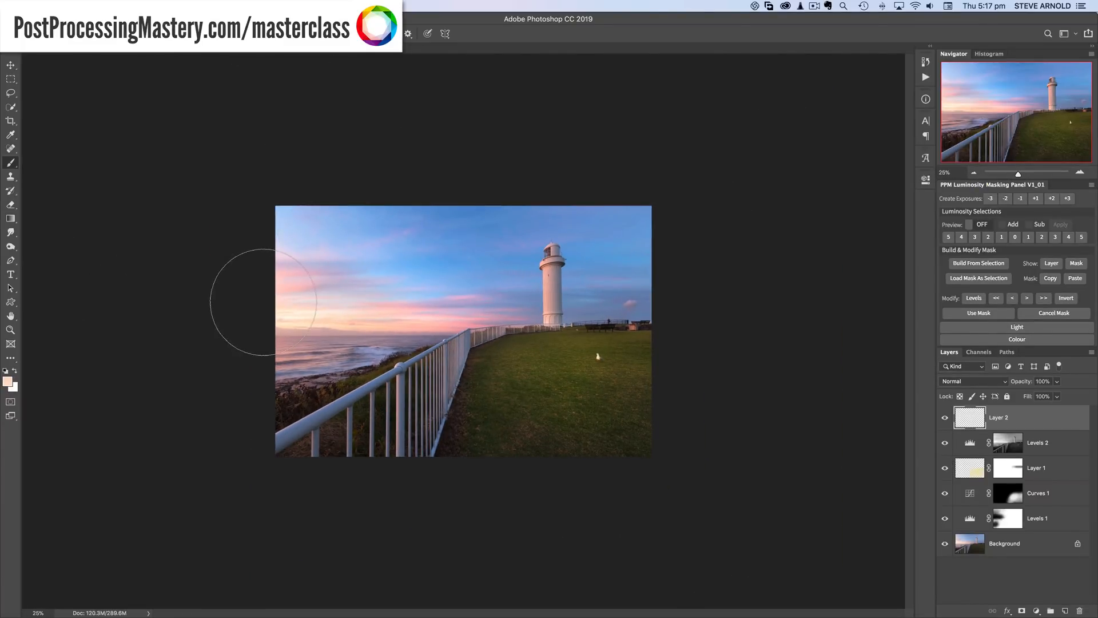
pyautogui.press(']')
pyautogui.press(']')
pyautogui.press(']')
pyautogui.press(']')
pyautogui.press(']')
pyautogui.press(']')
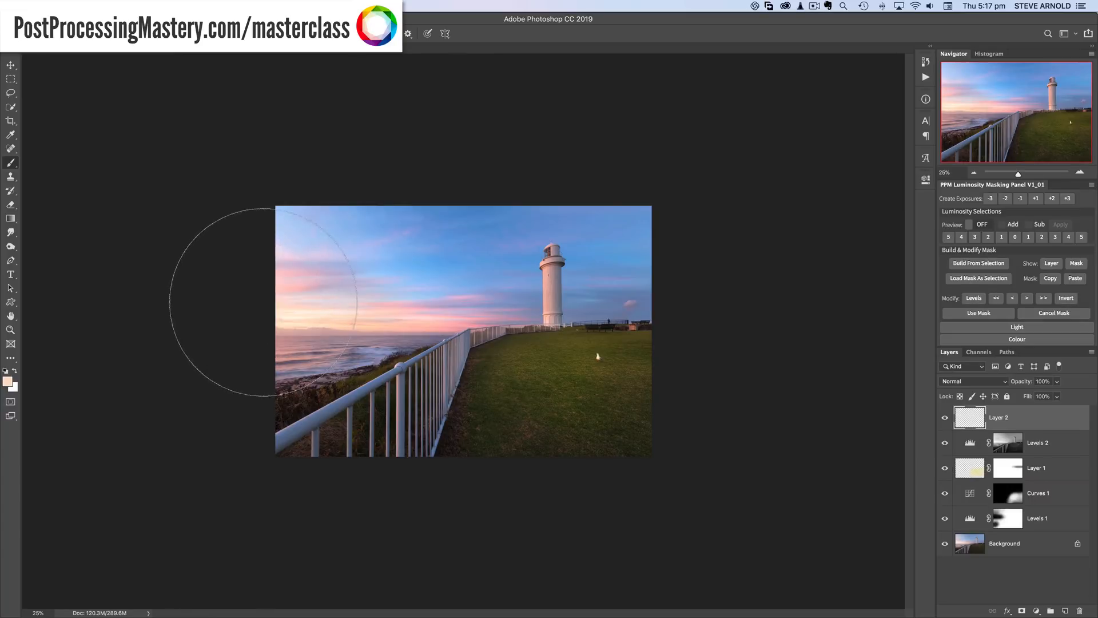
pyautogui.press(']')
pyautogui.press(']')
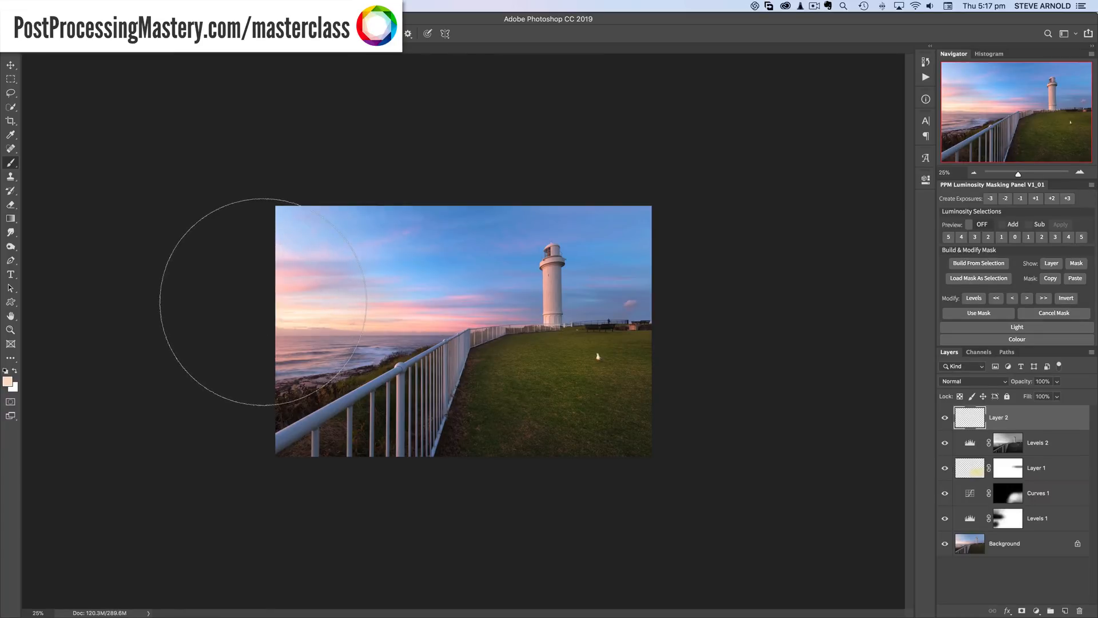
pyautogui.press(']')
pyautogui.press(']')
pyautogui.press(']')
pyautogui.press(']')
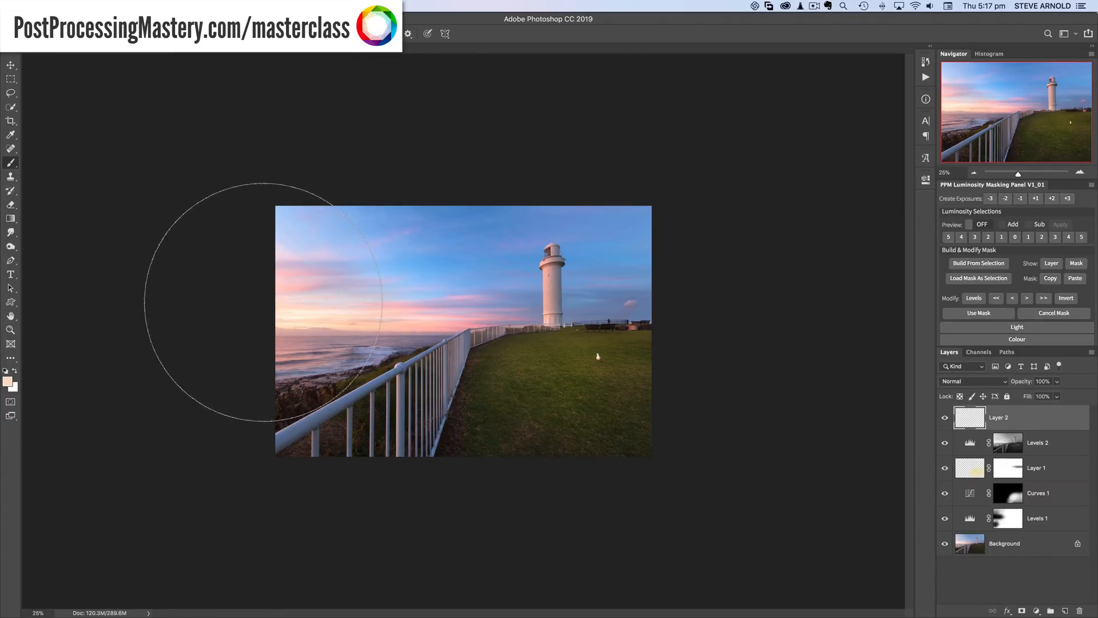
pyautogui.press('alt')
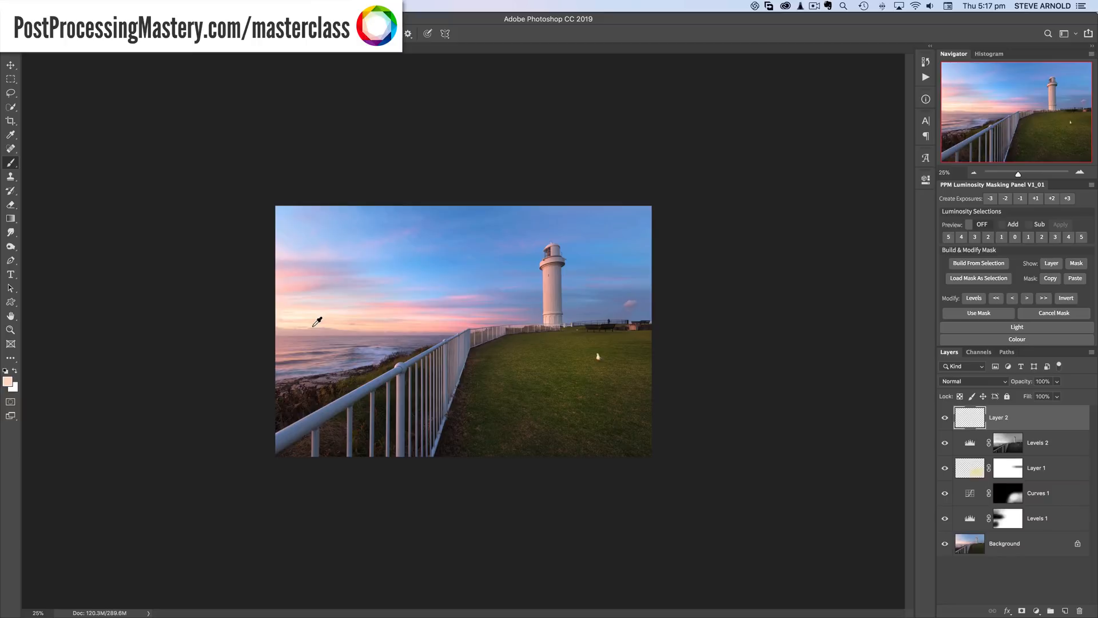
pyautogui.moveTo(326, 321); pyautogui.dragTo(312, 321)
# Paint a soft peach haze on the new layer over the bright sky and sea, extending across the fence towards the lighthouse.
pyautogui.click(305, 297)
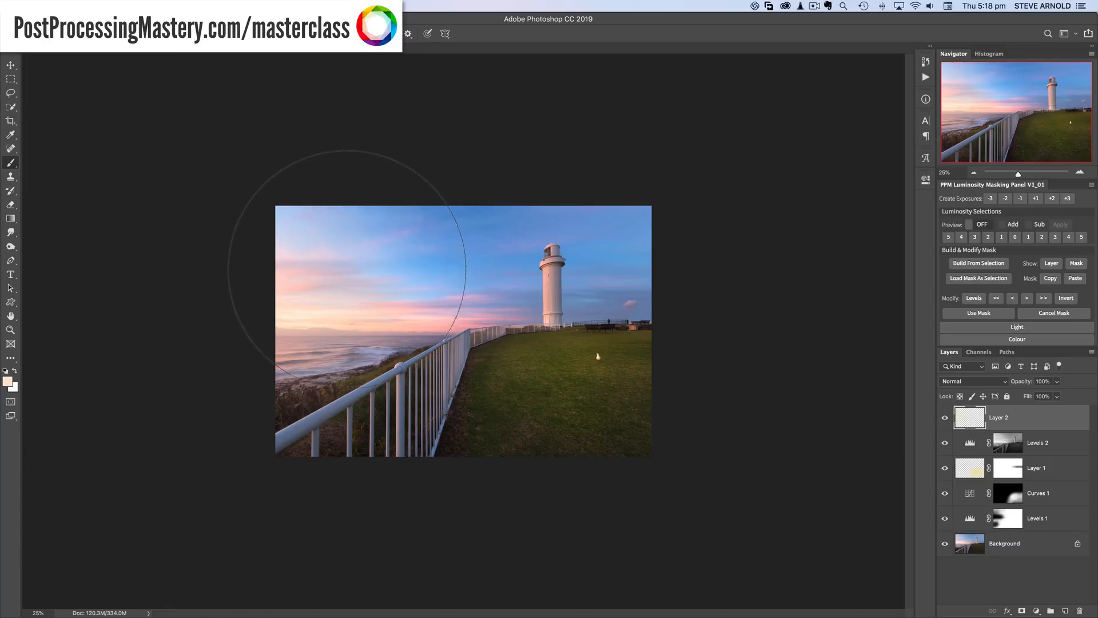
pyautogui.click(345, 262)
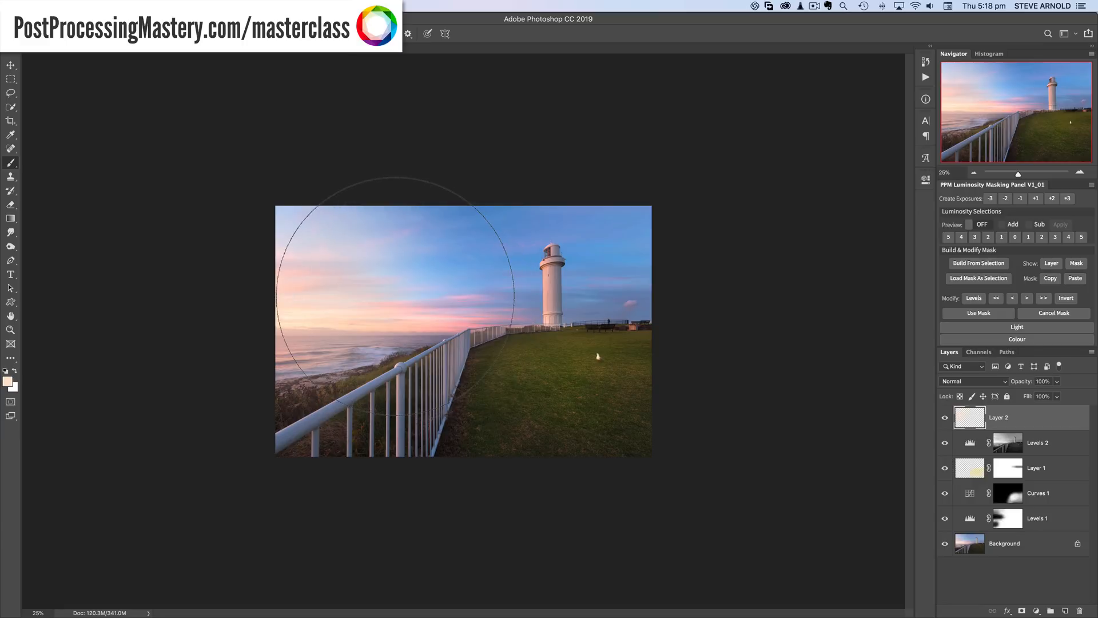
pyautogui.moveTo(420, 296); pyautogui.dragTo(496, 299)
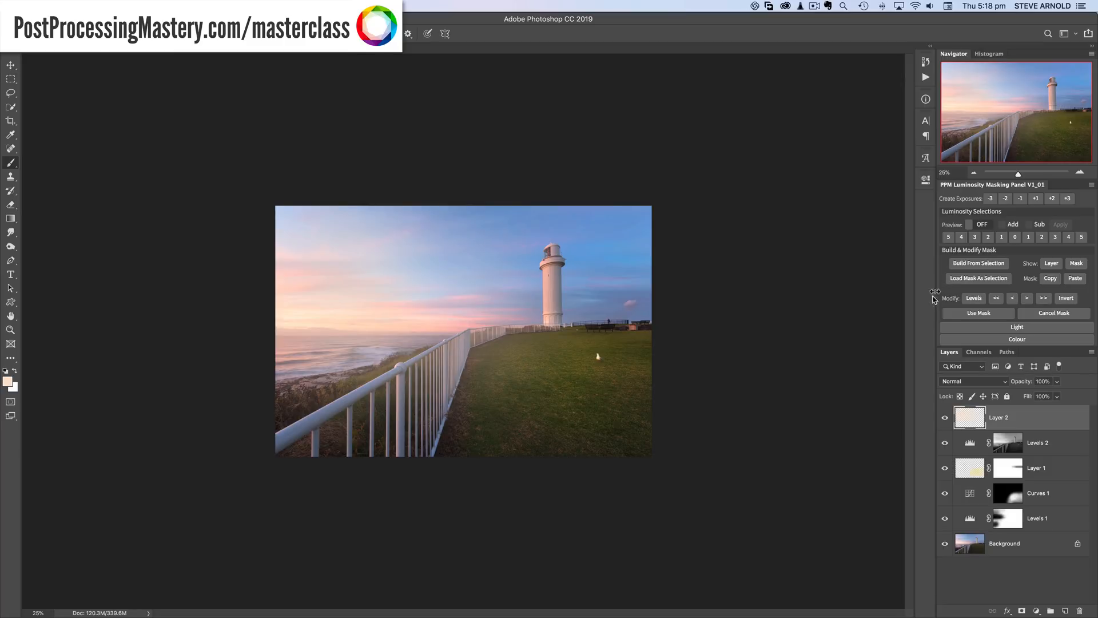
# Lower the painted haze layer's opacity to 29%.
pyautogui.click(1079, 172)
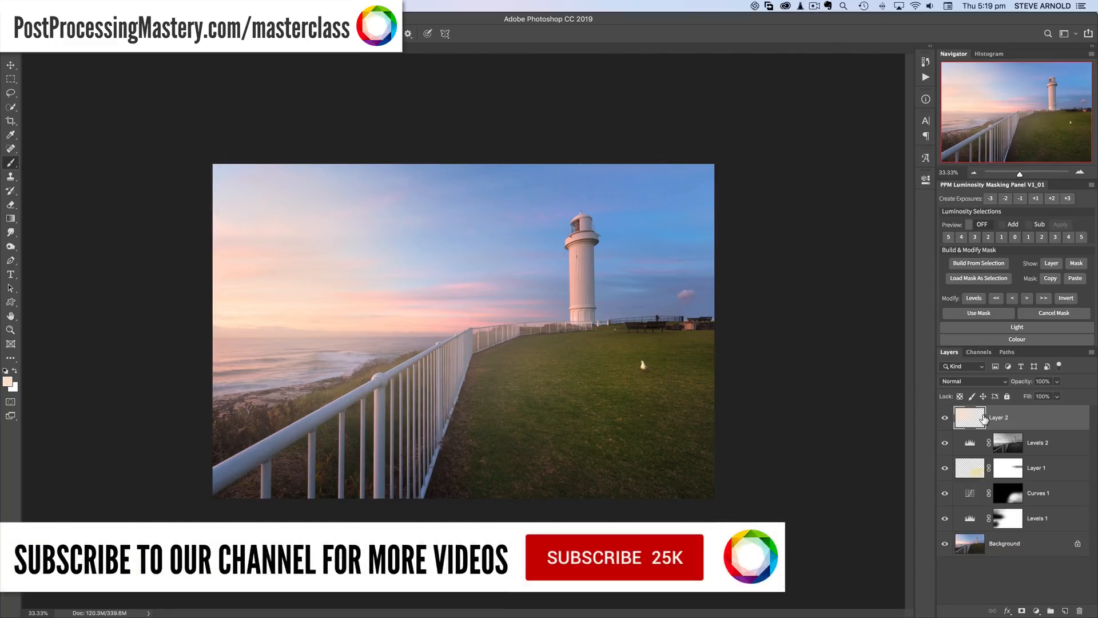
pyautogui.click(1023, 383)
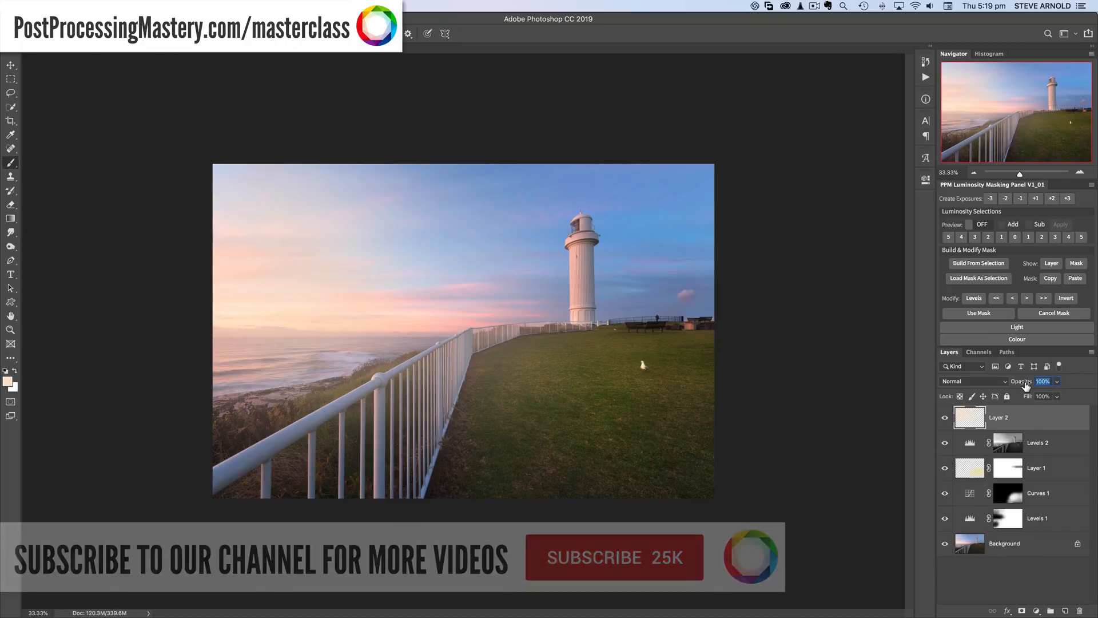
pyautogui.moveTo(1023, 387); pyautogui.dragTo(985, 391)
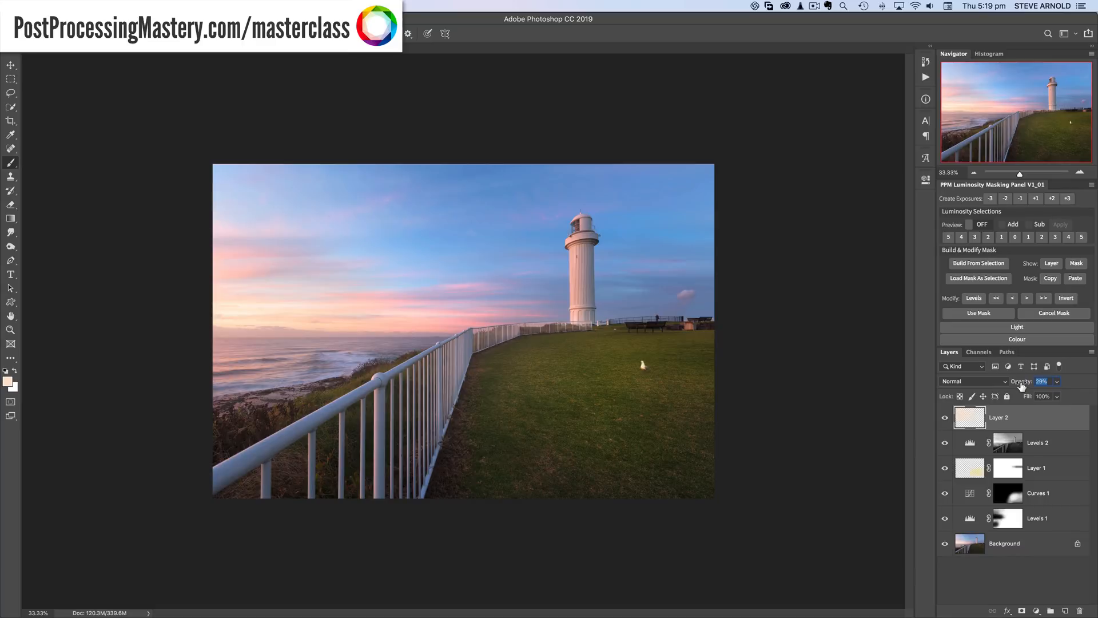
# Toggle the visibility of the 29% haze layer to compare the image with and without it.
pyautogui.click(945, 419)
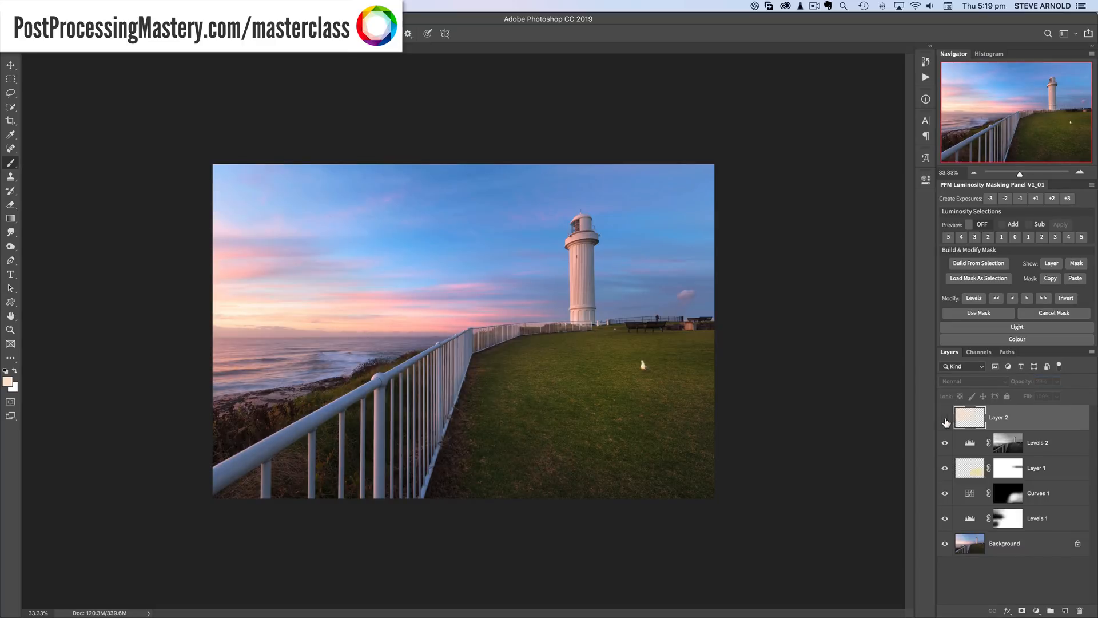
pyautogui.click(945, 419)
pyautogui.click(944, 419)
pyautogui.click(945, 419)
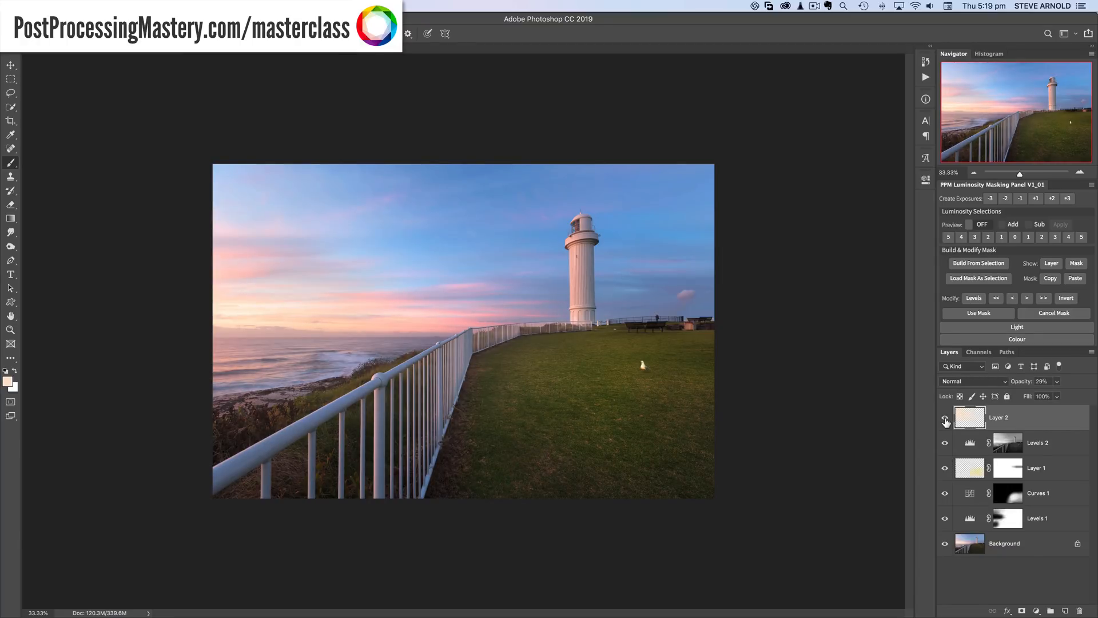
pyautogui.click(945, 419)
pyautogui.click(944, 419)
# Add a mask to the haze layer and paint black with progressively smaller brushes over the foreground grass and lower fence.
pyautogui.click(1022, 611)
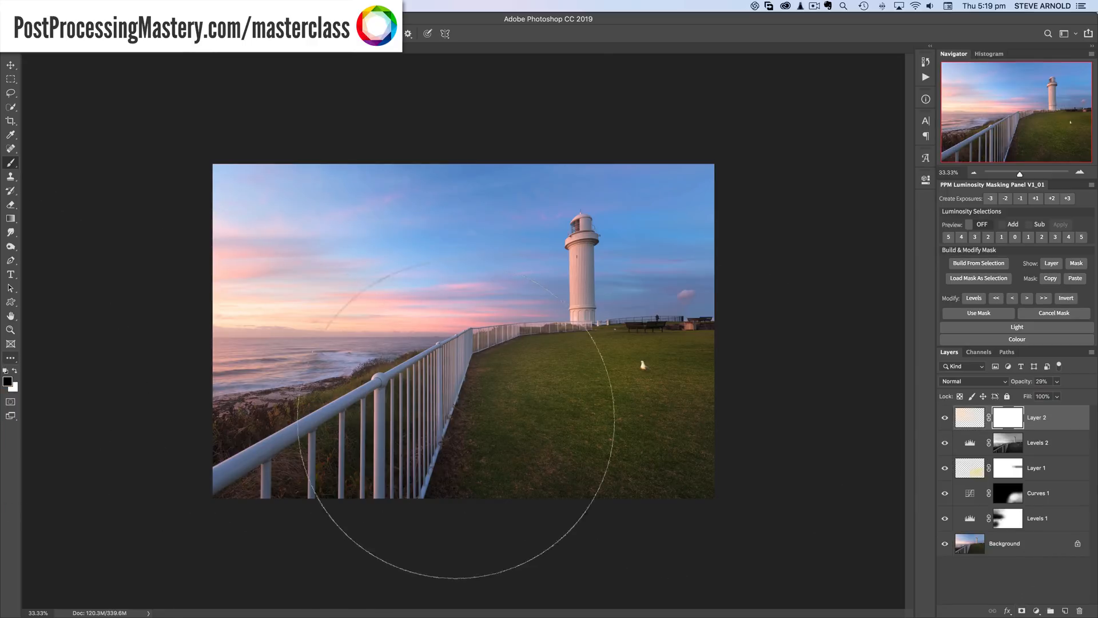
pyautogui.press('[')
pyautogui.press('[')
pyautogui.press('[')
pyautogui.press('[')
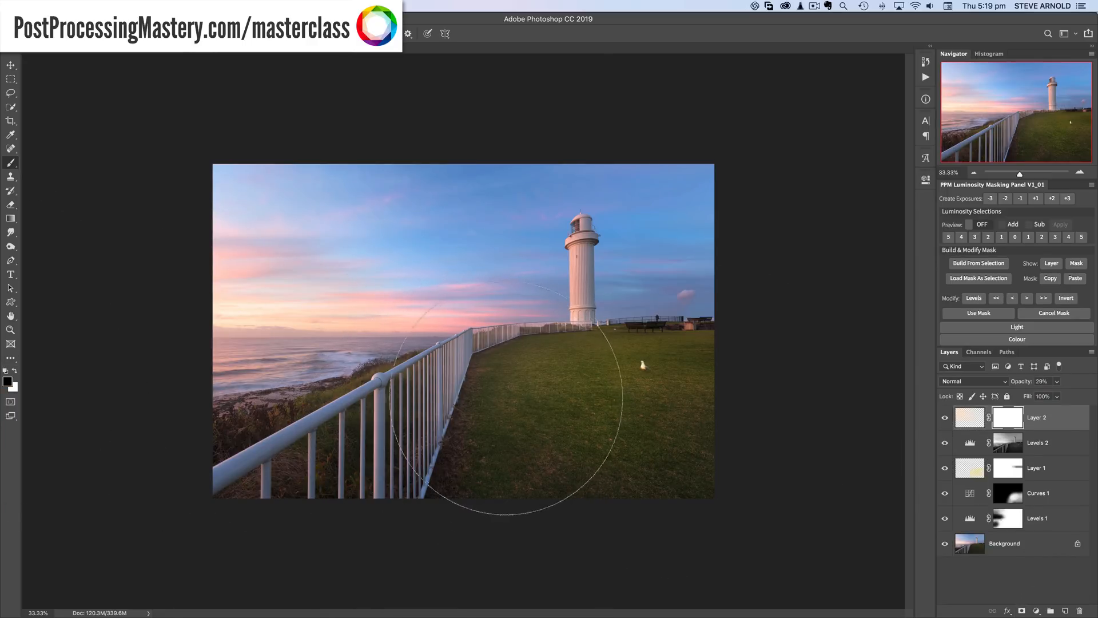
pyautogui.moveTo(506, 397)
pyautogui.mouseDown()
pyautogui.moveTo(552, 405)
pyautogui.moveTo(515, 392)
pyautogui.mouseUp()
pyautogui.press('[')
pyautogui.press('[')
pyautogui.press('[')
pyautogui.press('[')
pyautogui.press('[')
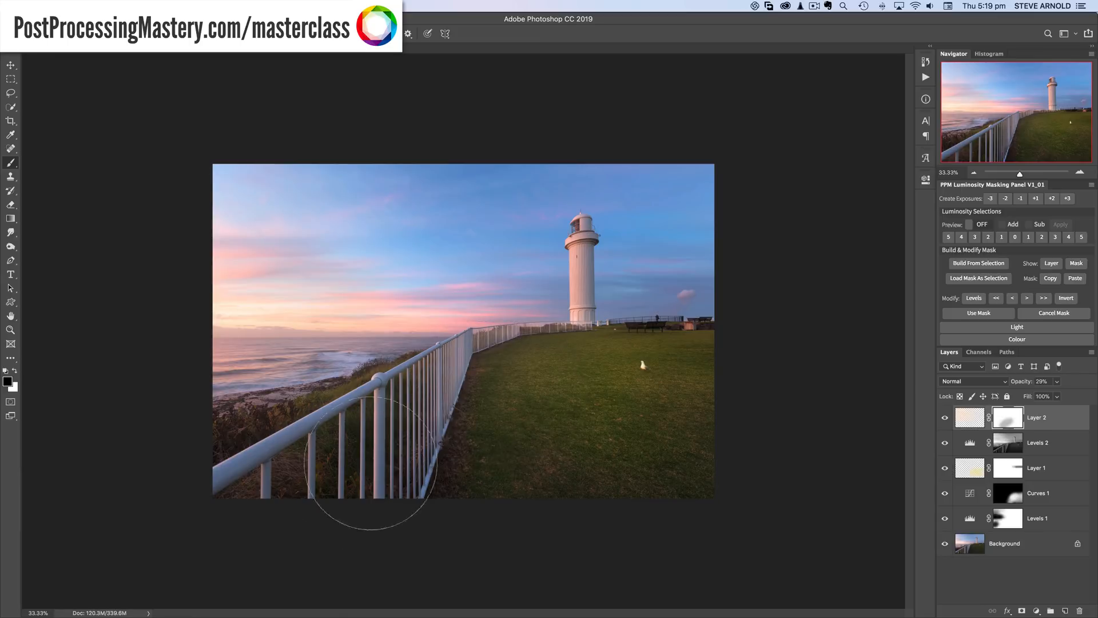
pyautogui.moveTo(336, 509); pyautogui.dragTo(534, 392)
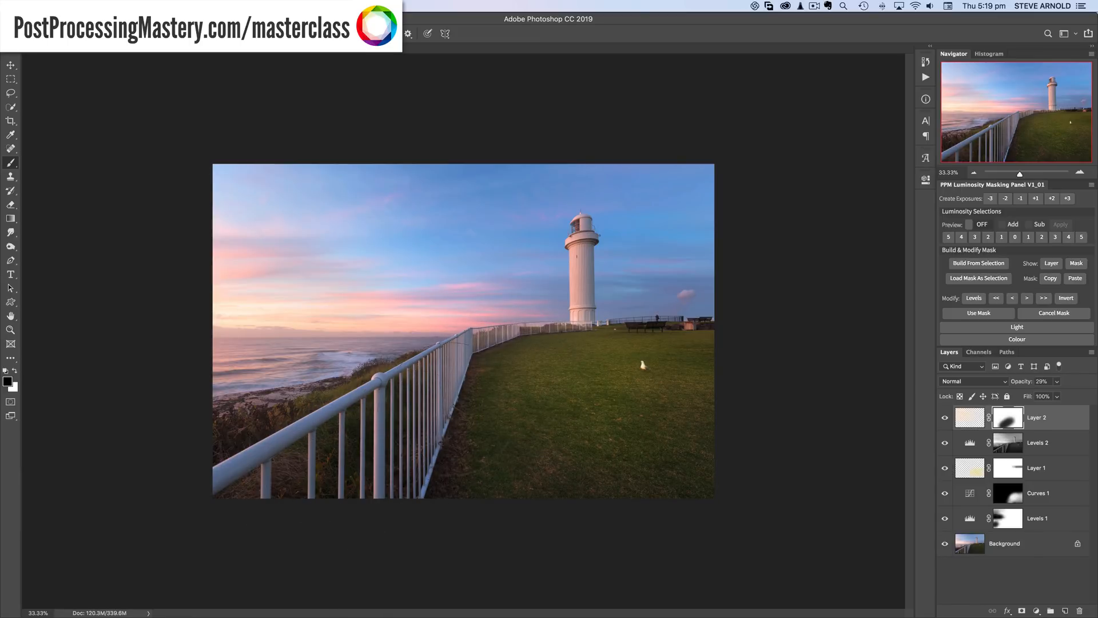
# Toggle the masked haze layer's visibility repeatedly to compare the light in the sky and sea before and after.
pyautogui.click(945, 419)
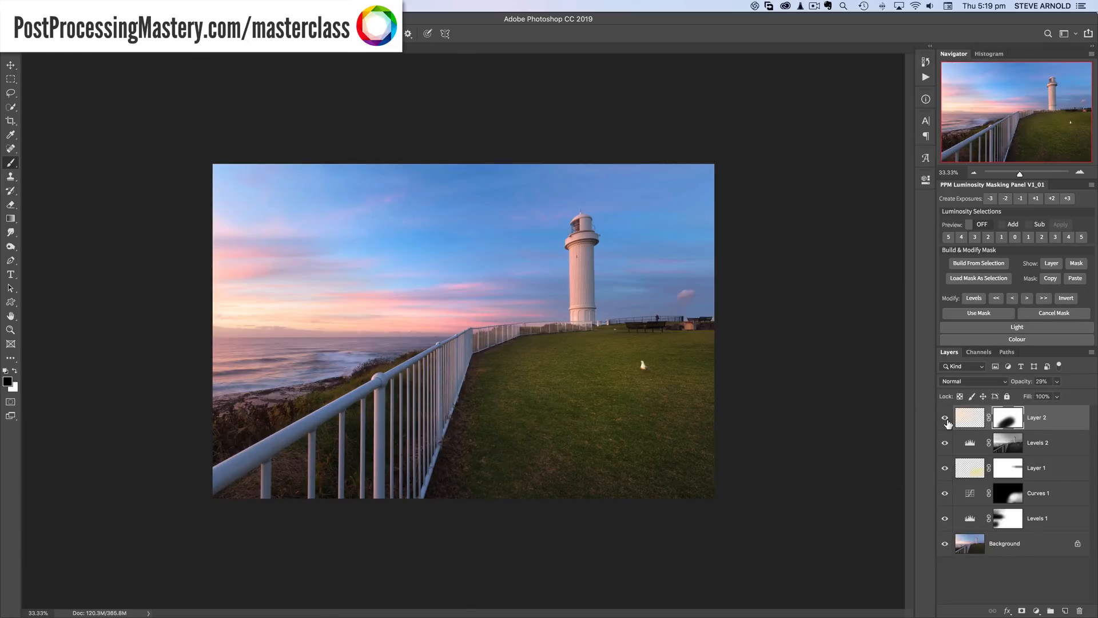
pyautogui.click(947, 419)
pyautogui.click(946, 419)
pyautogui.click(947, 419)
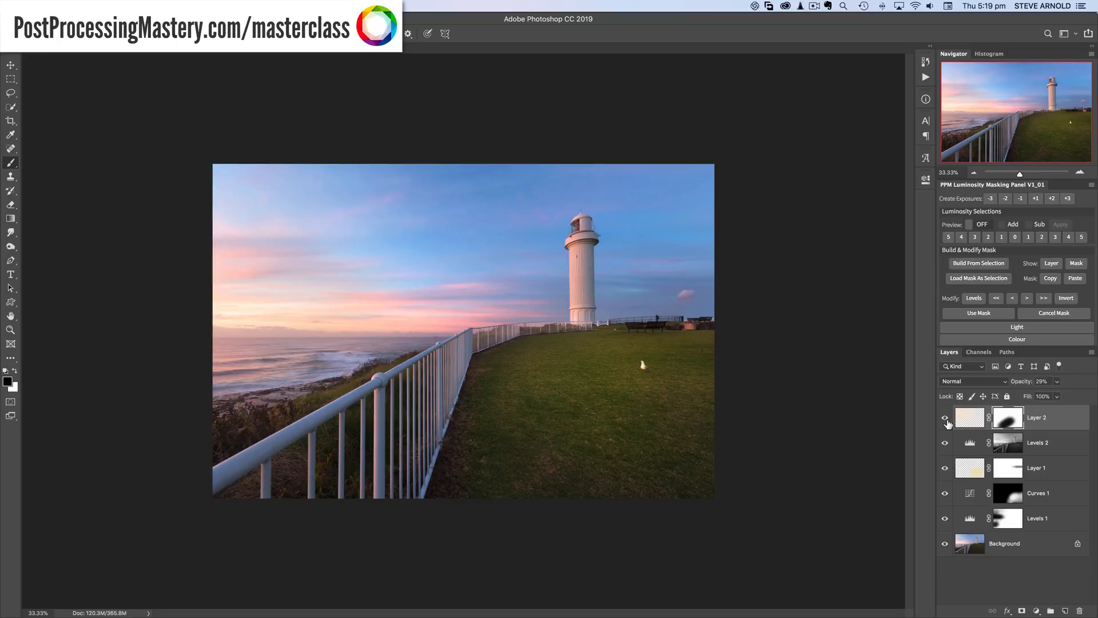
pyautogui.click(945, 418)
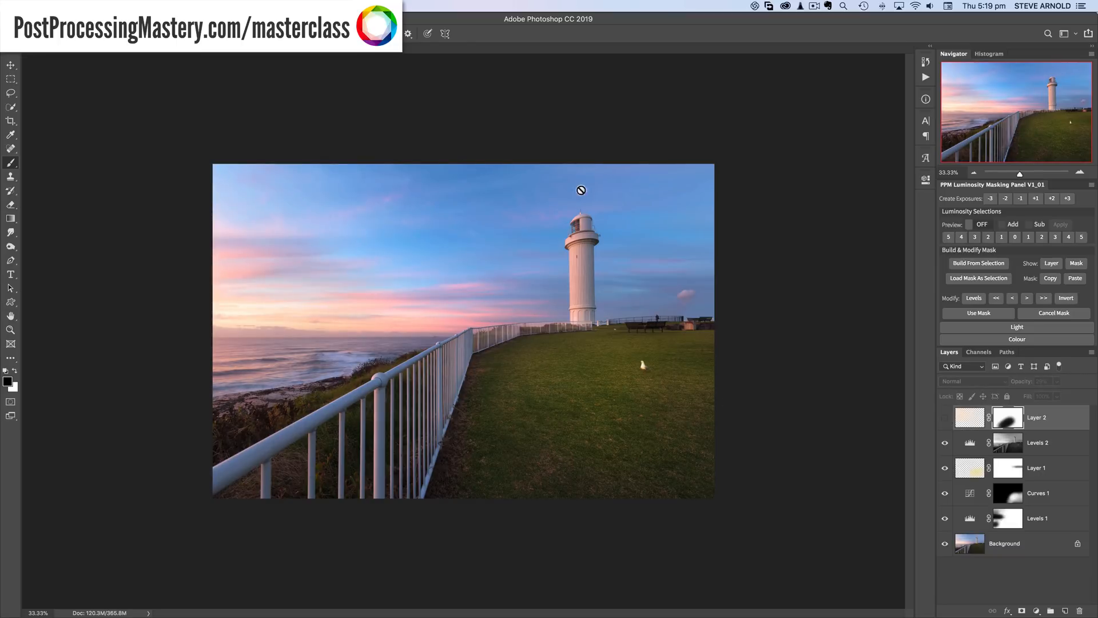
pyautogui.click(946, 420)
pyautogui.click(946, 419)
pyautogui.click(947, 420)
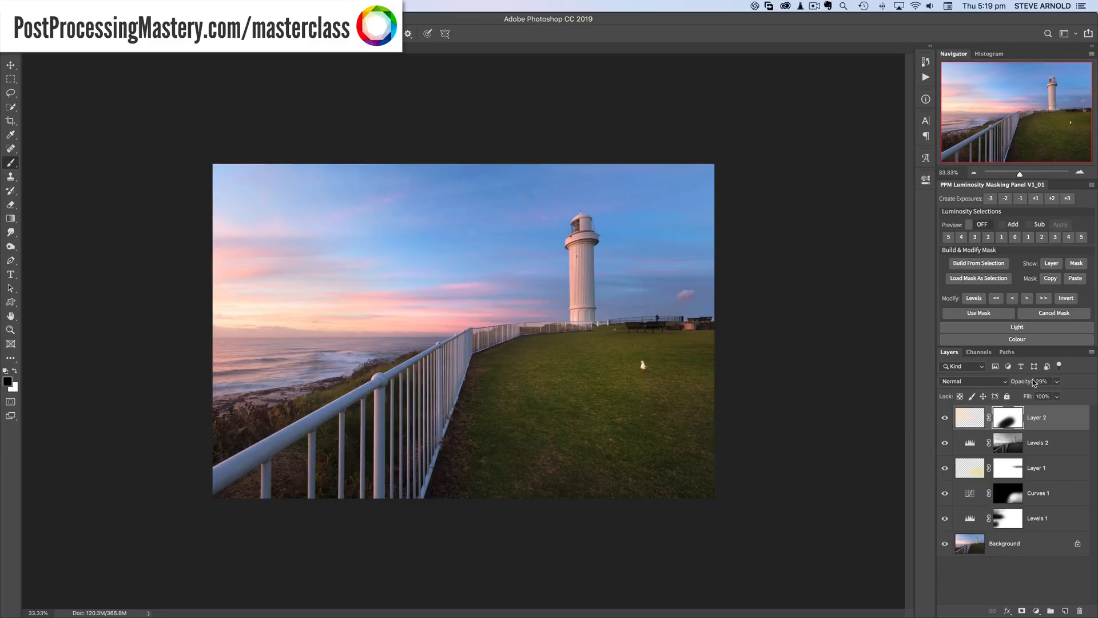
pyautogui.click(945, 419)
pyautogui.click(945, 419)
# Delete the mask from Layer 2 and raise the layer's opacity back to 100%.
pyautogui.moveTo(1012, 421); pyautogui.dragTo(1079, 610)
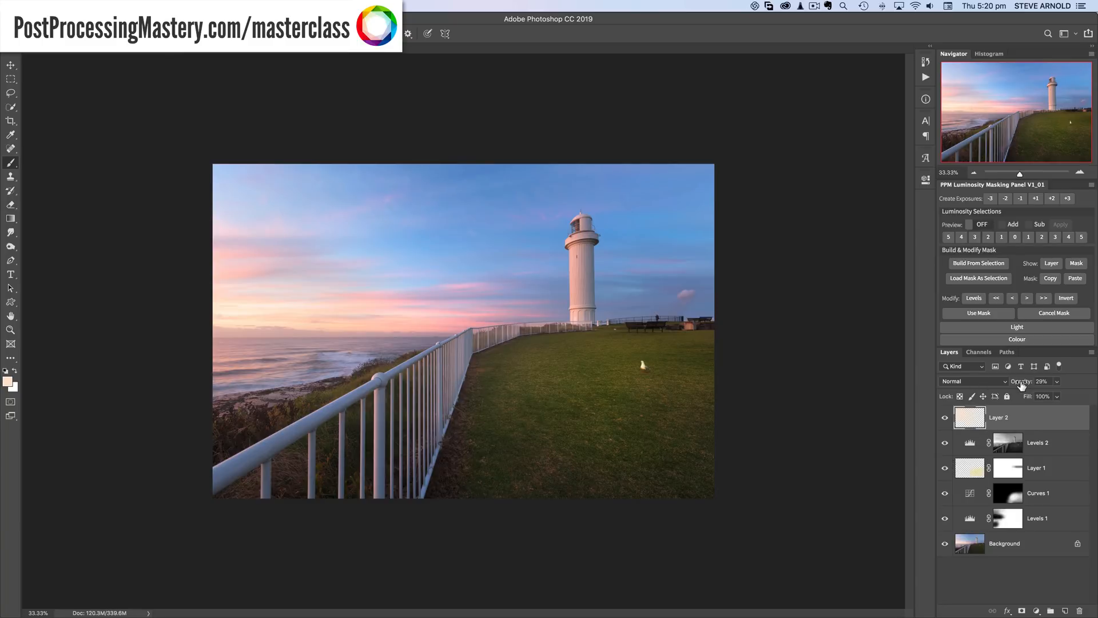
pyautogui.moveTo(1021, 386); pyautogui.dragTo(1095, 384)
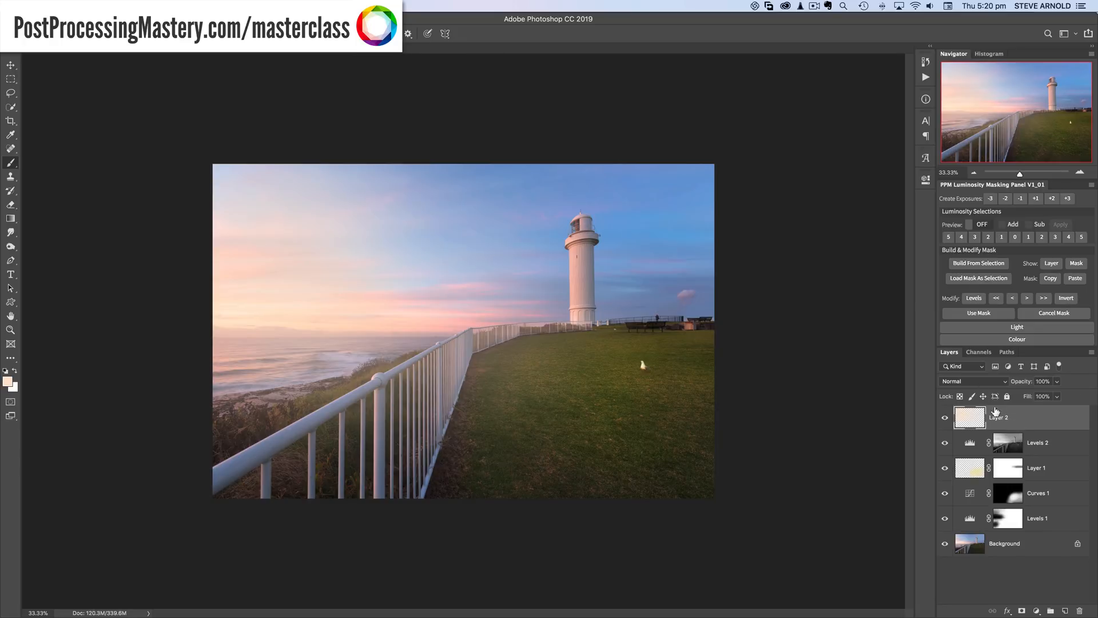
# Try the Overlay blend mode on the haze layer, and switch it to Soft Light instead.
pyautogui.click(979, 382)
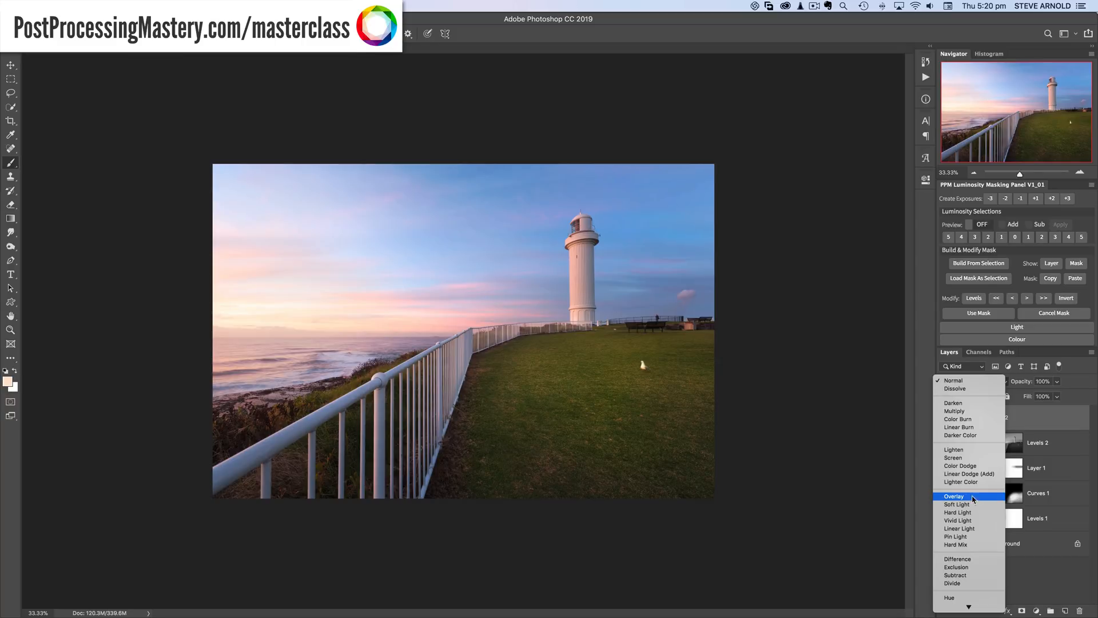
pyautogui.click(966, 497)
pyautogui.click(966, 381)
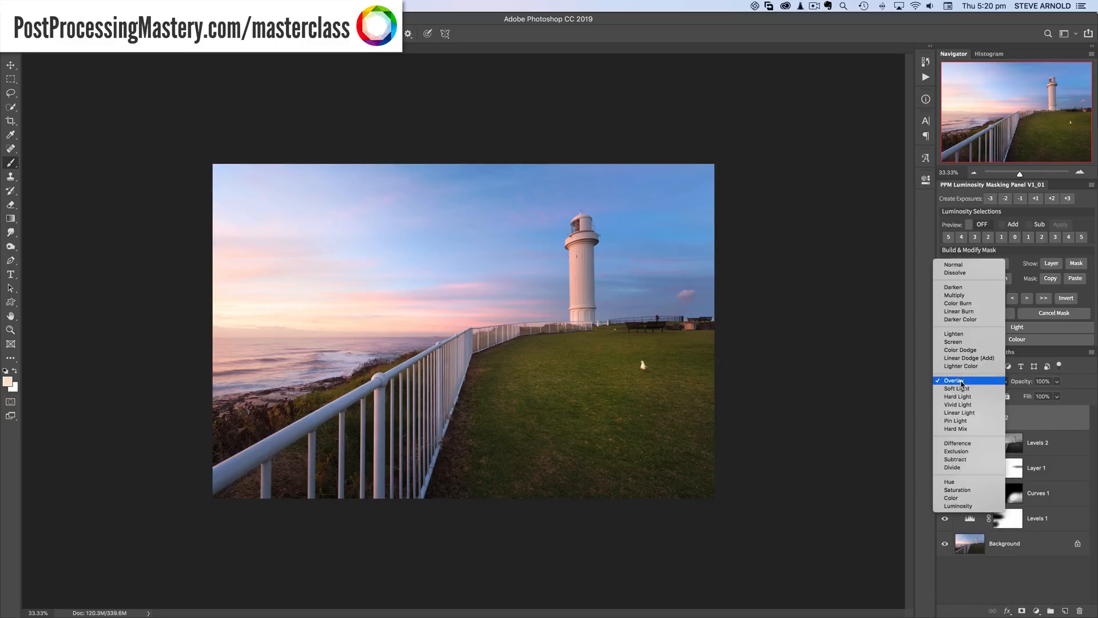
pyautogui.click(961, 389)
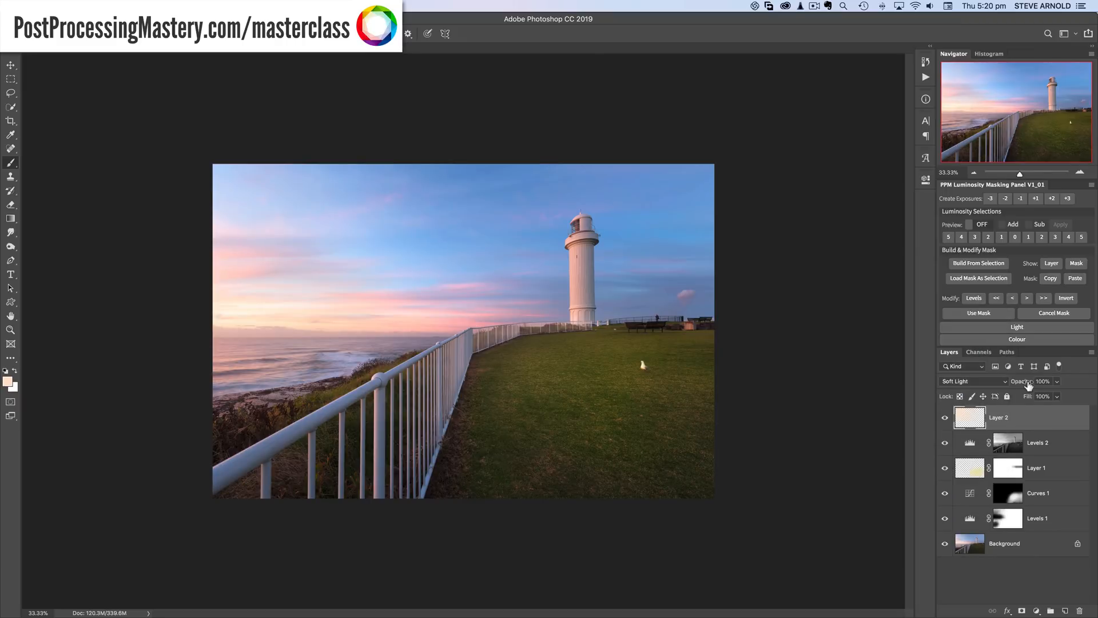
# Lower Layer 2's opacity to 54% and change its blend mode to Overlay.
pyautogui.moveTo(1025, 386)
pyautogui.mouseDown()
pyautogui.moveTo(990, 386)
pyautogui.moveTo(1016, 387)
pyautogui.mouseUp()
pyautogui.click(997, 383)
pyautogui.click(995, 373)
# Toggle Layer 2's visibility repeatedly to compare the photo with and without the Overlay haze.
pyautogui.click(946, 419)
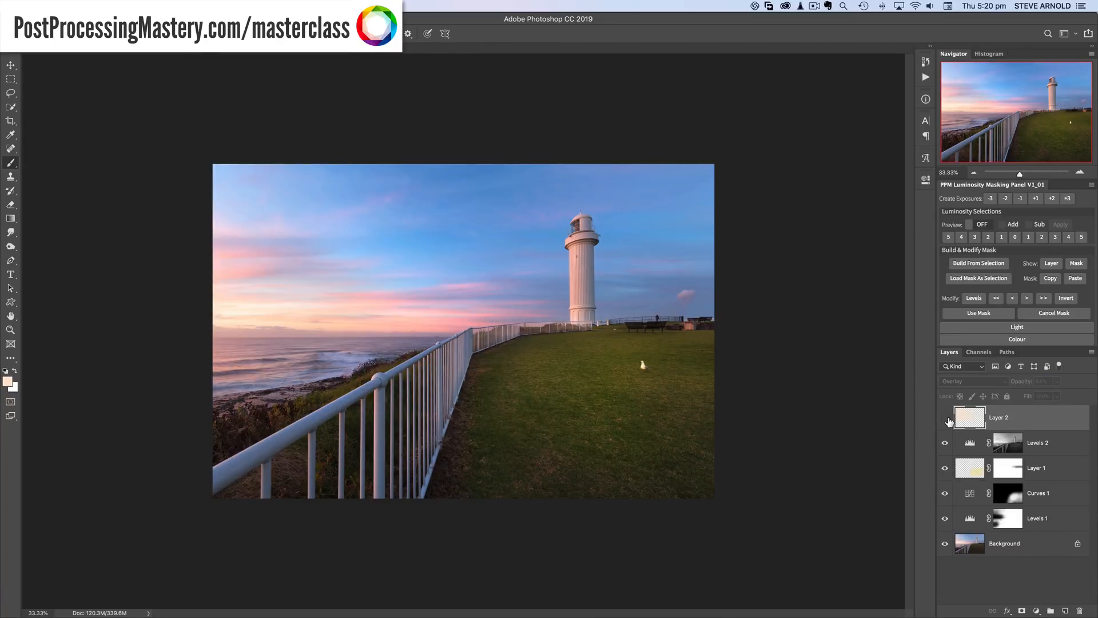
pyautogui.click(947, 419)
pyautogui.click(946, 419)
pyautogui.click(947, 419)
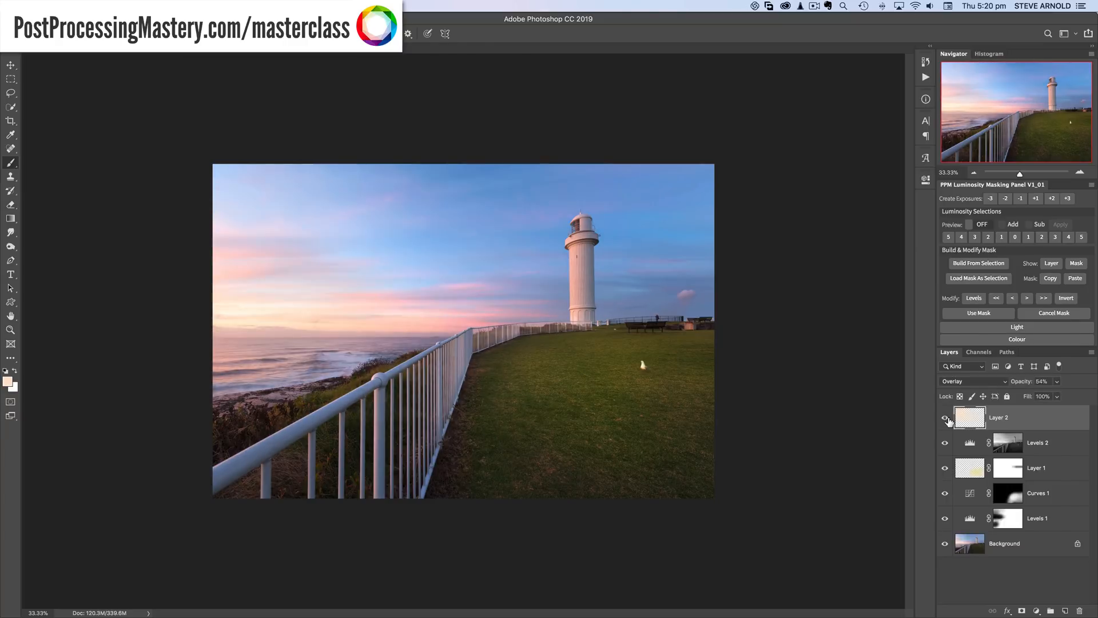
pyautogui.click(947, 419)
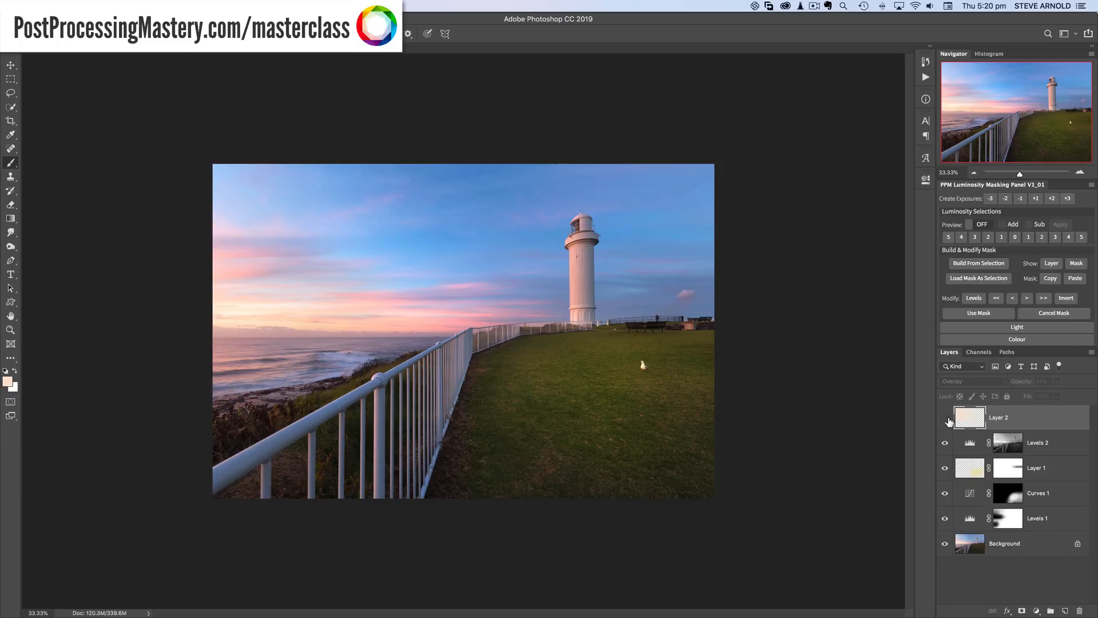
pyautogui.click(947, 419)
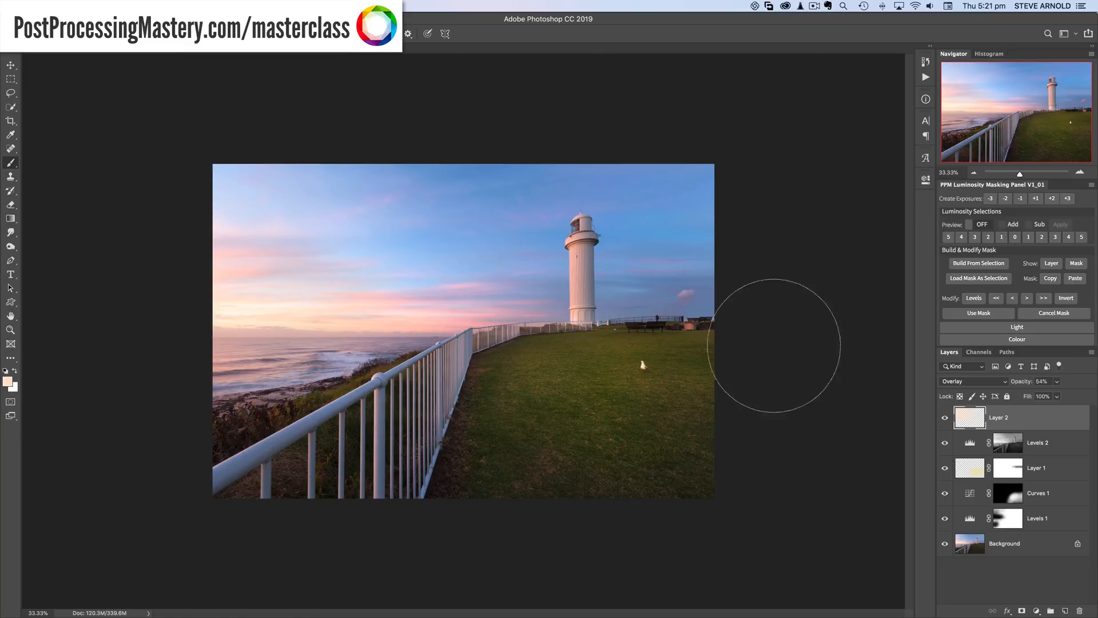
pyautogui.click(946, 419)
pyautogui.click(945, 419)
# Reduce Layer 2's opacity to 37% and switch the layer off and on to check the subtler haze.
pyautogui.moveTo(1025, 382); pyautogui.dragTo(1000, 388)
pyautogui.click(947, 420)
pyautogui.click(946, 420)
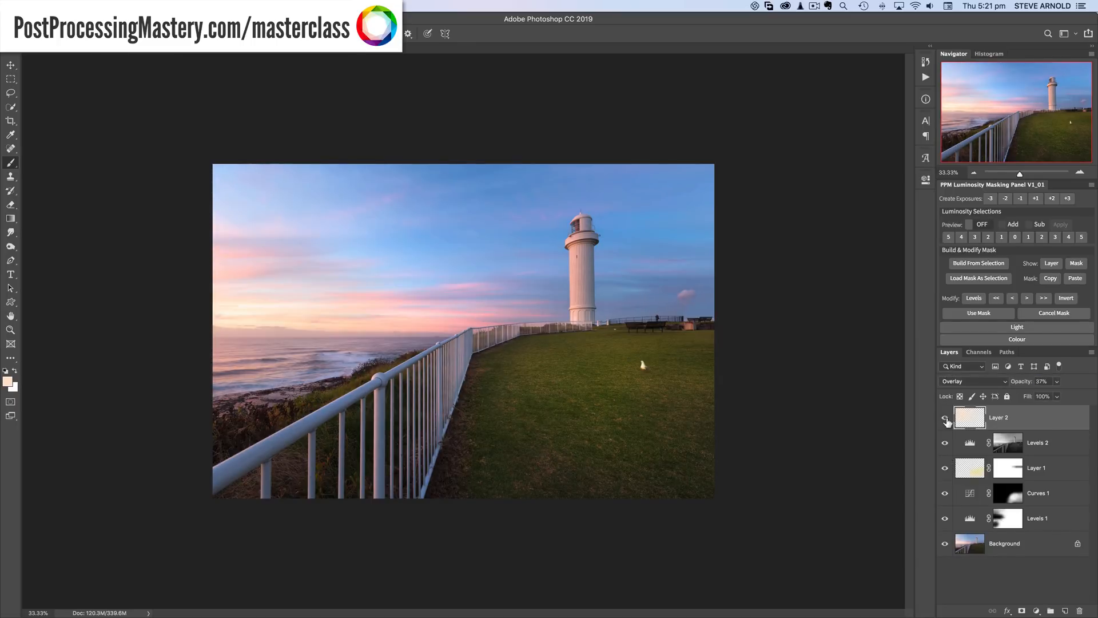
pyautogui.click(946, 420)
pyautogui.click(947, 420)
# Add a new empty layer above Layer 2 and set its blend mode to Overlay.
pyautogui.click(1063, 611)
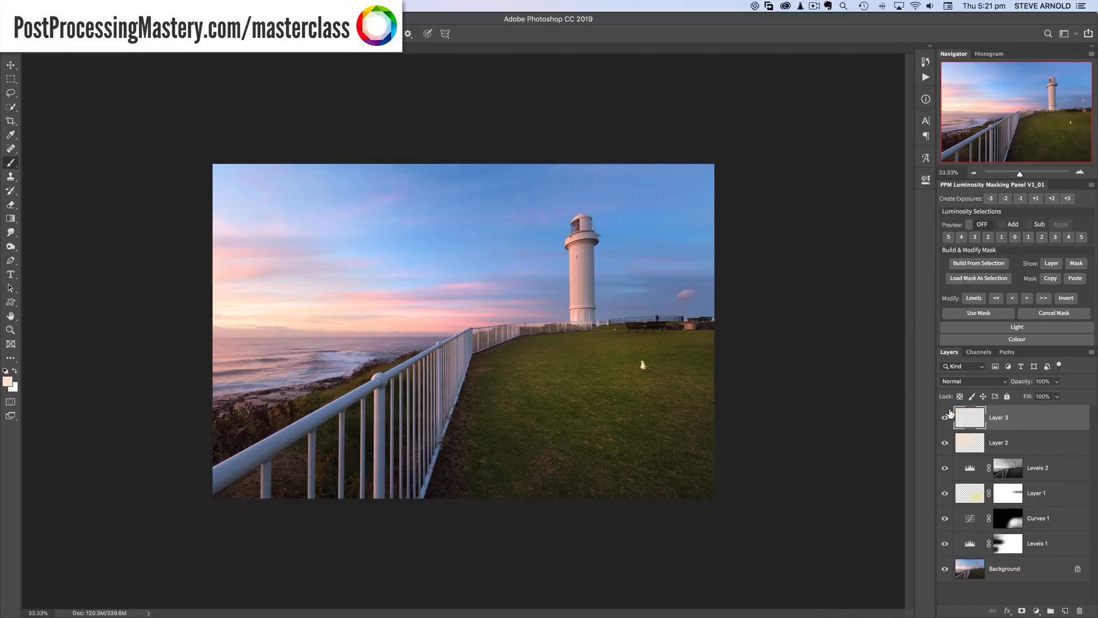
pyautogui.click(975, 380)
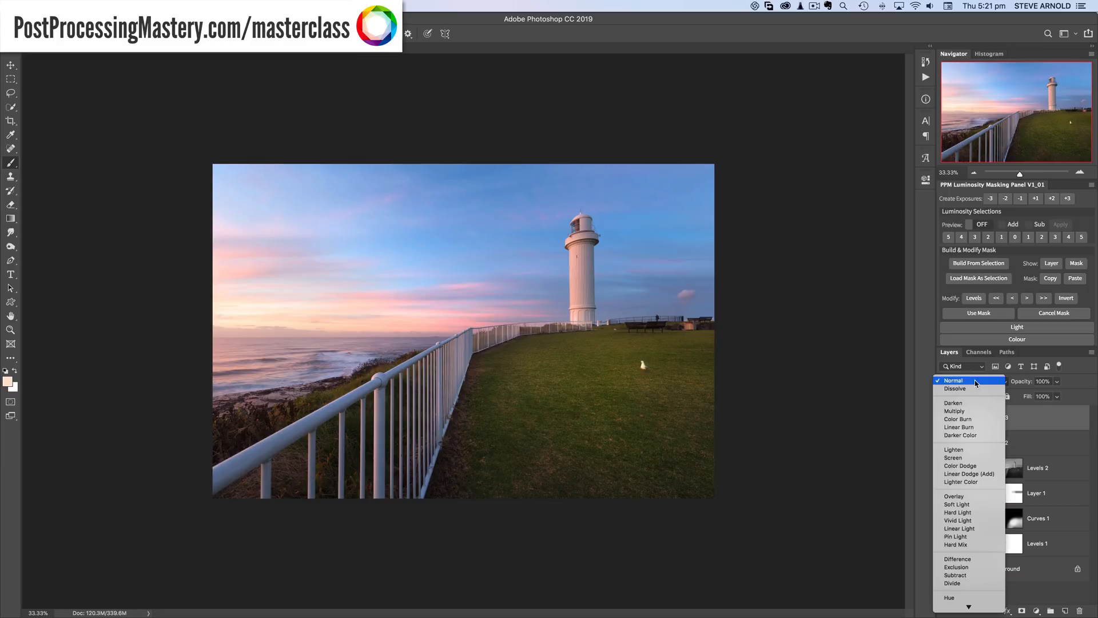
pyautogui.click(966, 496)
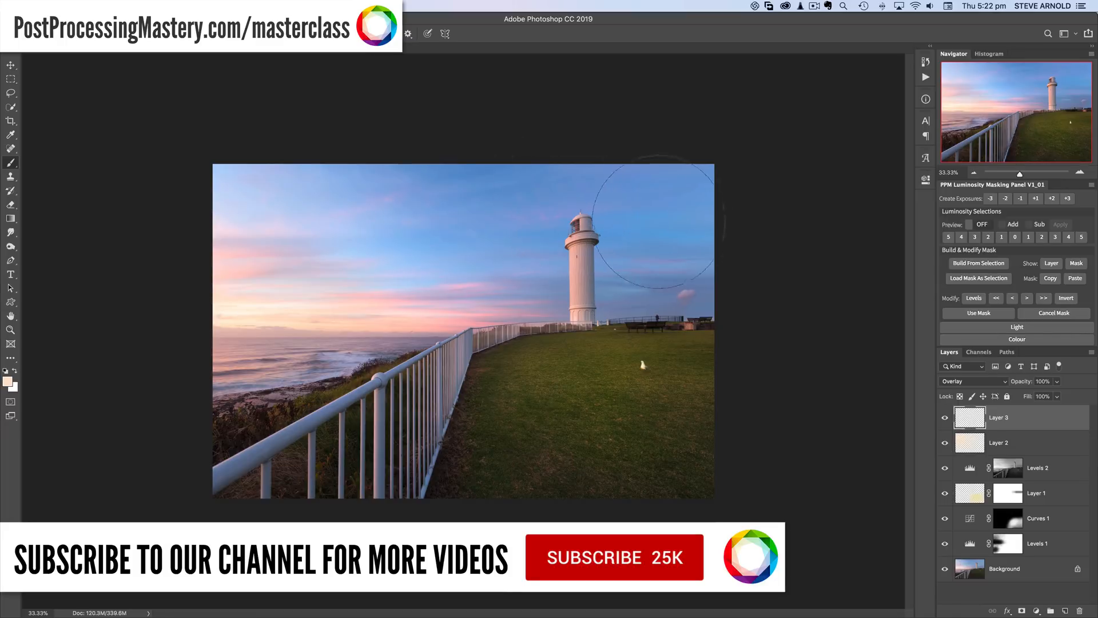
# Start a Color Range selection, sample a tone in its preview, and move the dialog clear of the photo.
pyautogui.click(232, 7)
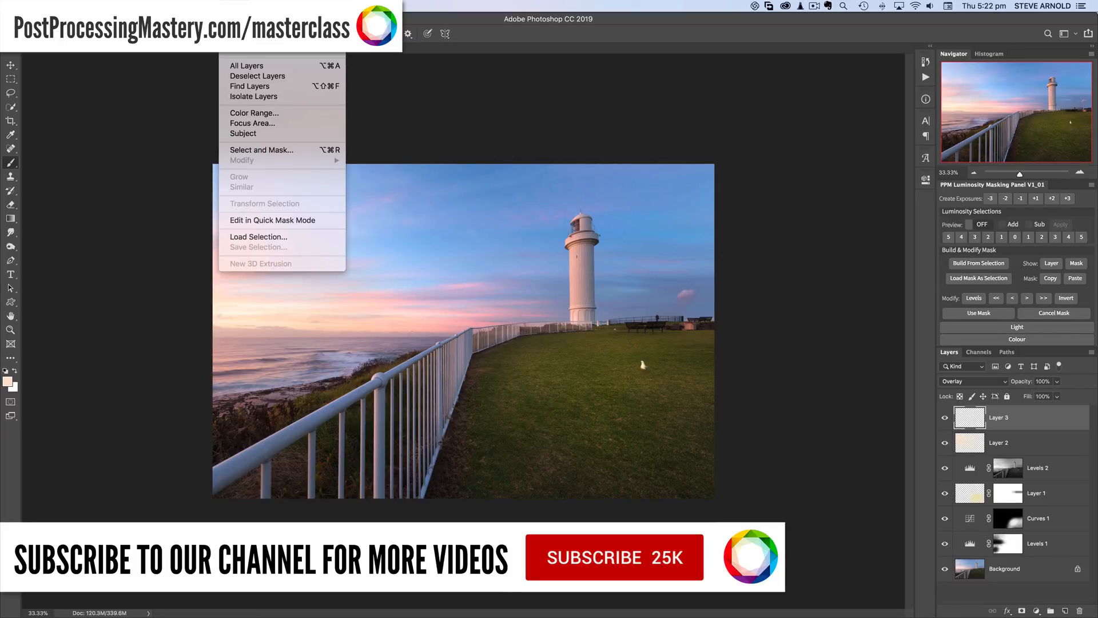
pyautogui.click(272, 115)
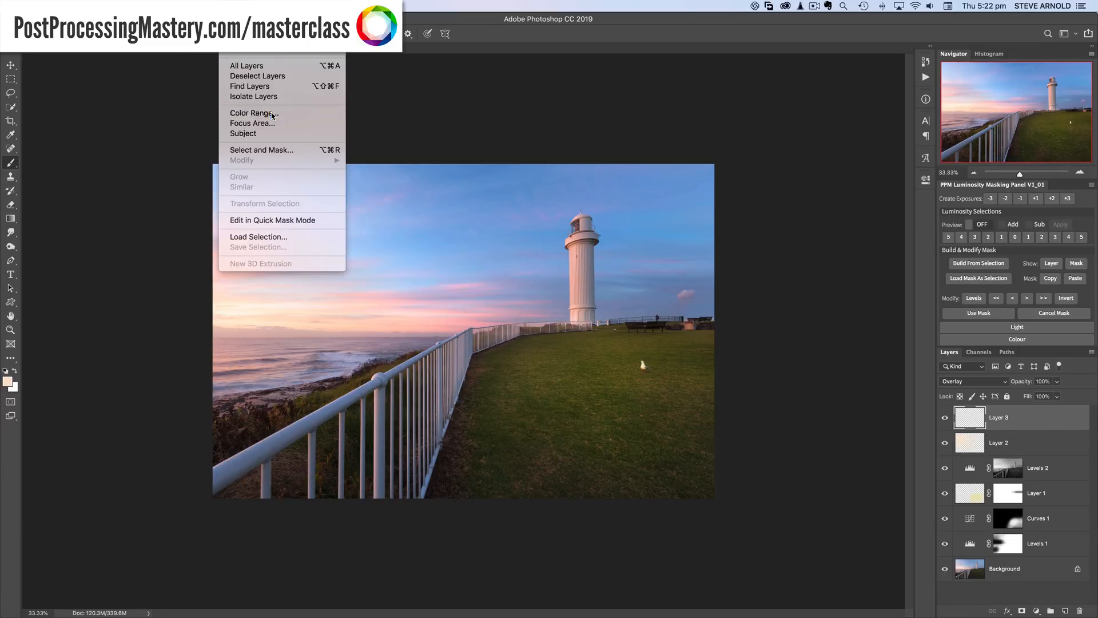
pyautogui.moveTo(593, 140); pyautogui.dragTo(829, 76)
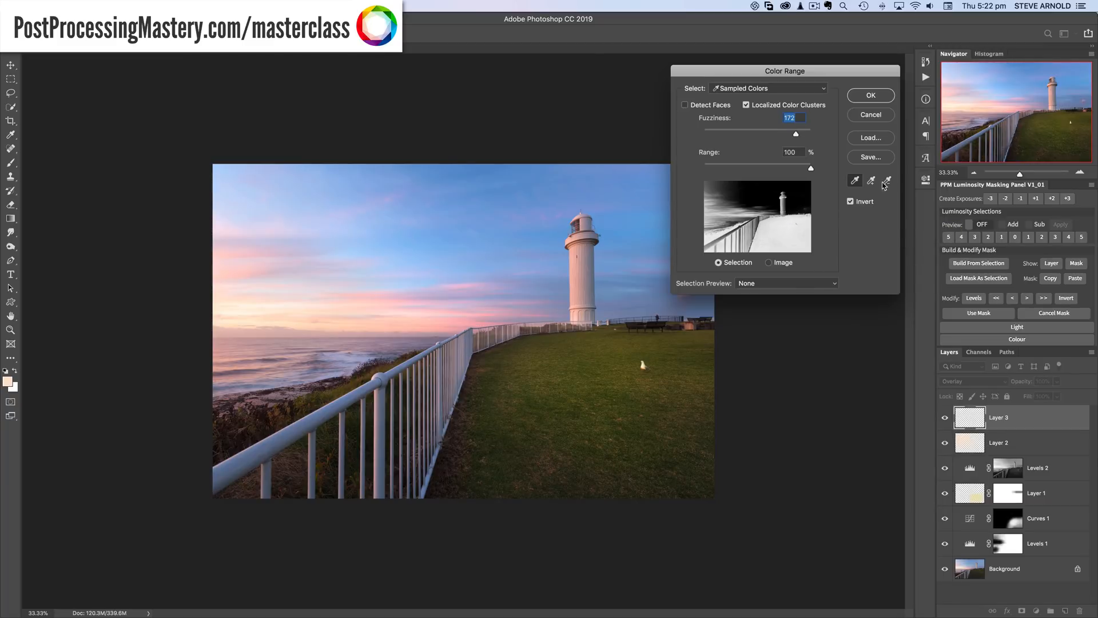
pyautogui.click(769, 211)
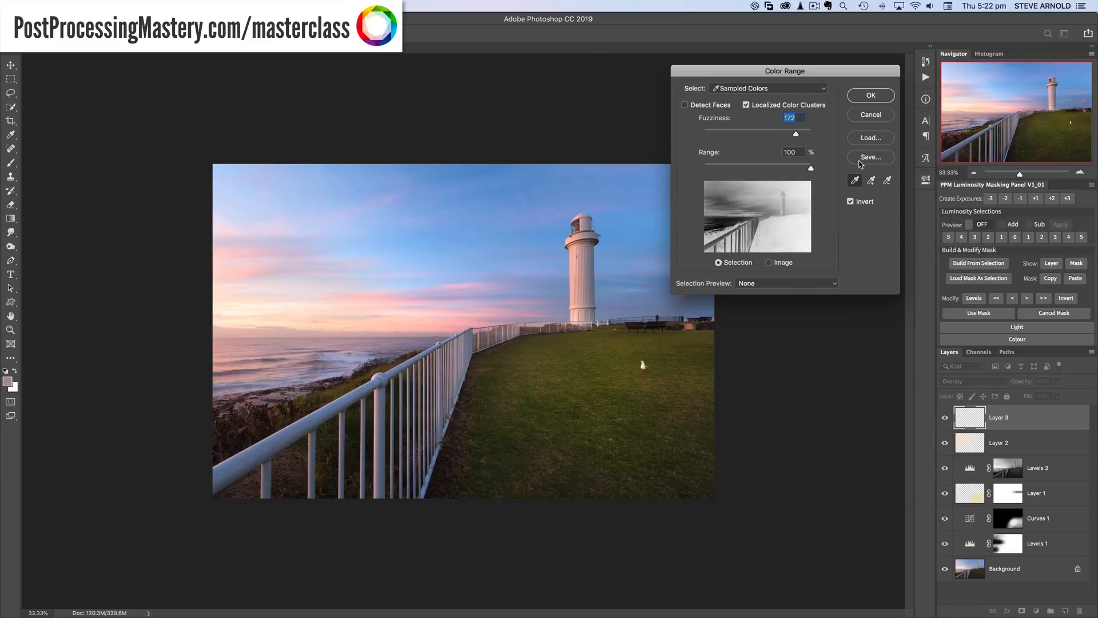
pyautogui.moveTo(780, 78); pyautogui.dragTo(791, 47)
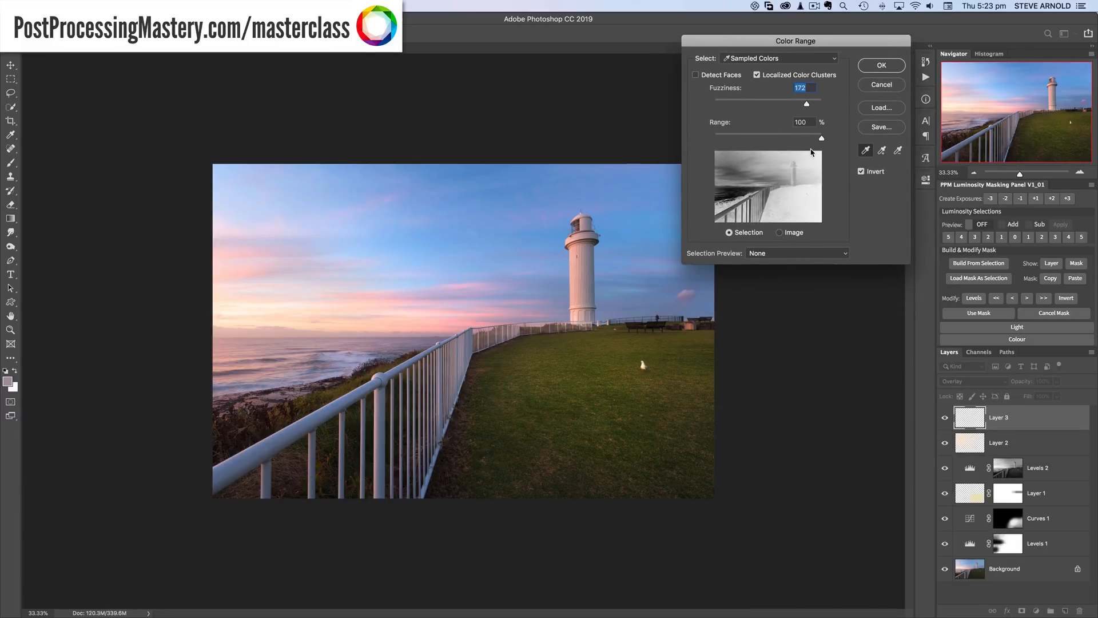
# Try selecting the grass with Invert off, sampling several spots on the lawn and adjusting the fuzziness to 78.
pyautogui.click(752, 102)
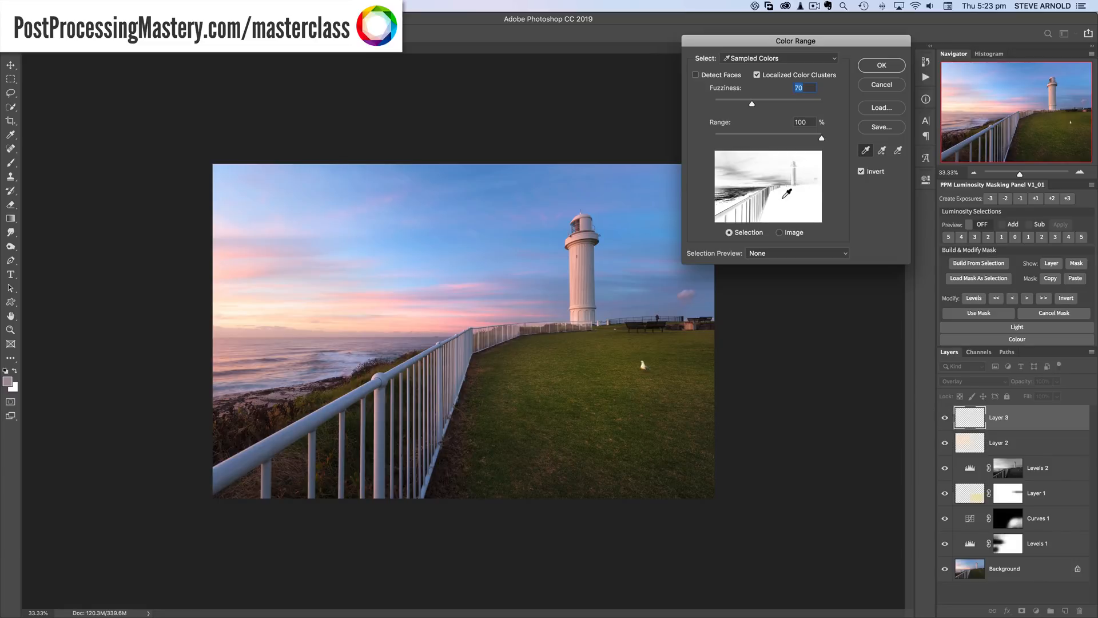
pyautogui.click(876, 174)
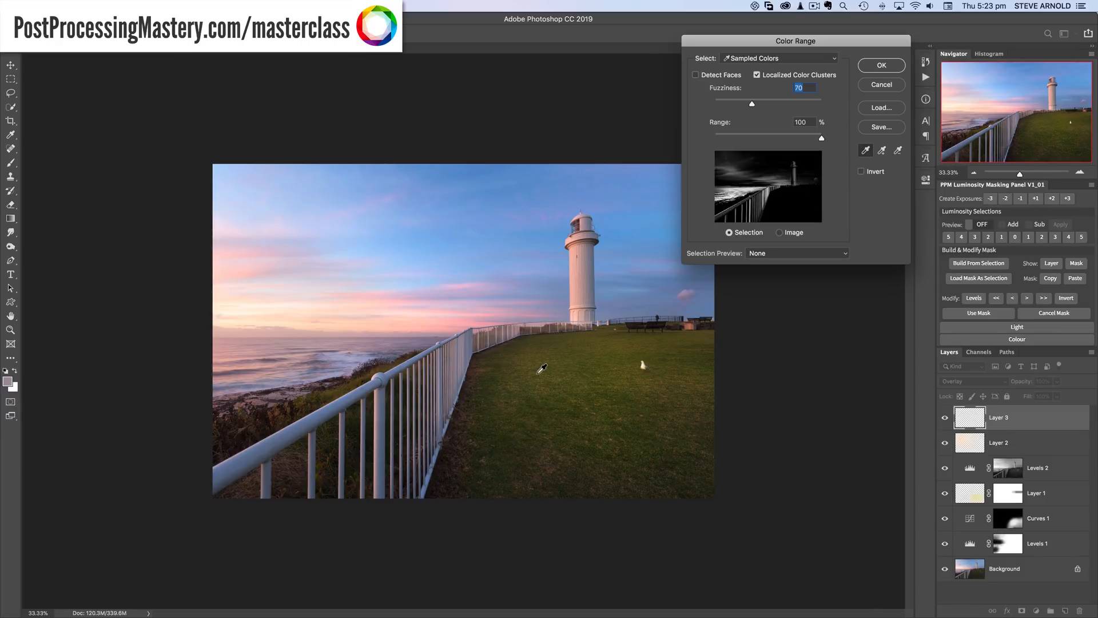
pyautogui.click(573, 370)
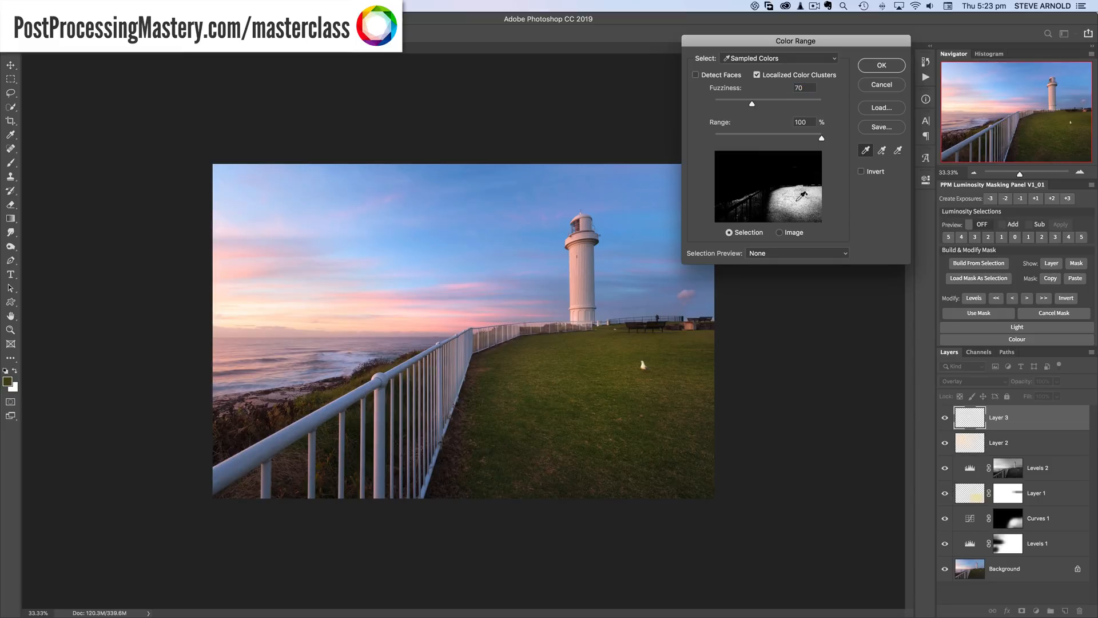
pyautogui.click(540, 396)
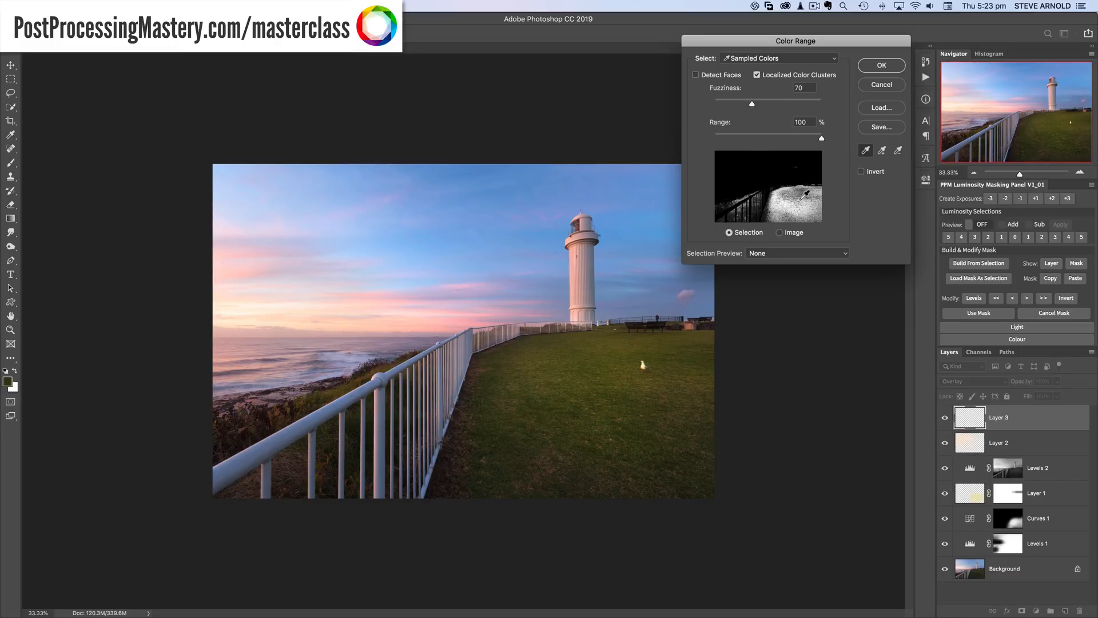
pyautogui.click(601, 367)
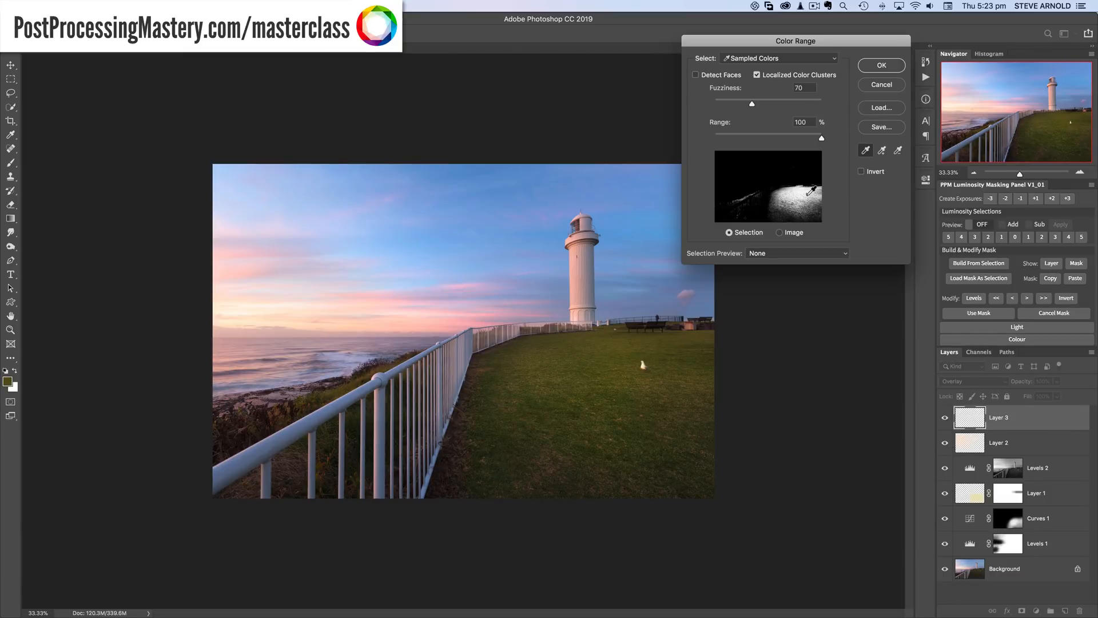
pyautogui.moveTo(752, 106)
pyautogui.mouseDown()
pyautogui.moveTo(729, 106)
pyautogui.moveTo(757, 105)
pyautogui.mouseUp()
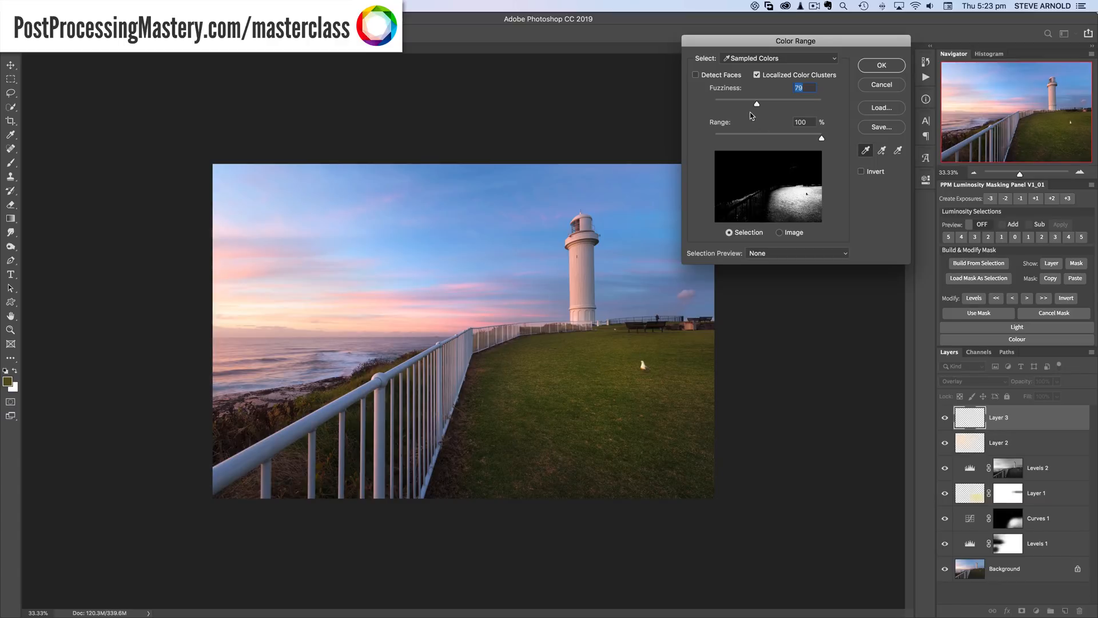
pyautogui.moveTo(757, 105)
pyautogui.mouseDown()
pyautogui.moveTo(775, 105)
pyautogui.moveTo(757, 107)
pyautogui.mouseUp()
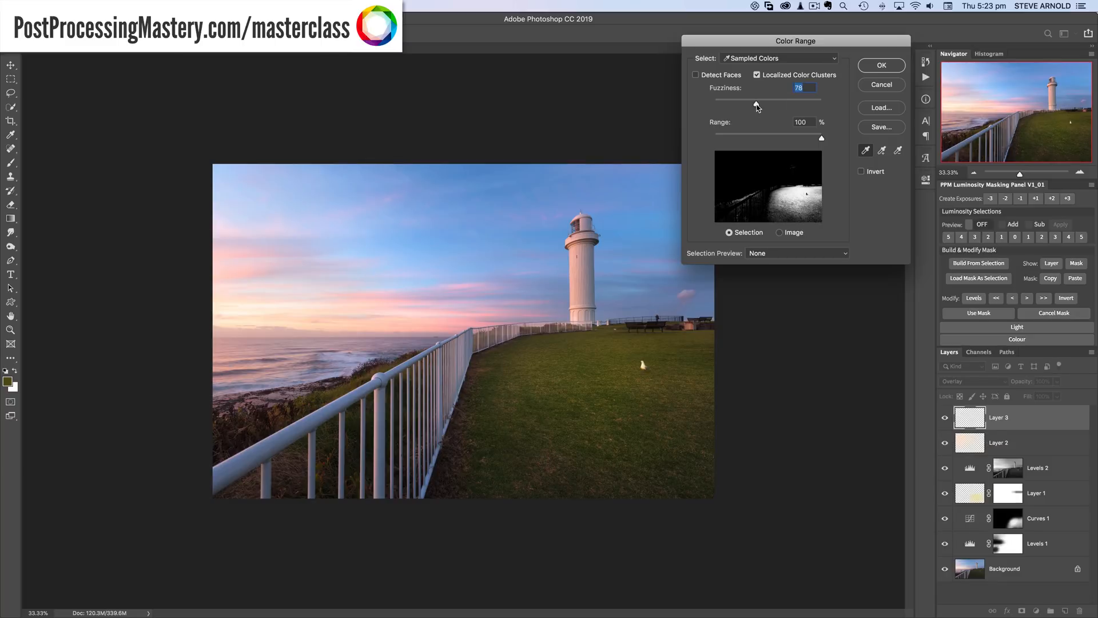
# Sample the upper sky and then the lighthouse tower to compare the resulting Color Range masks.
pyautogui.click(569, 191)
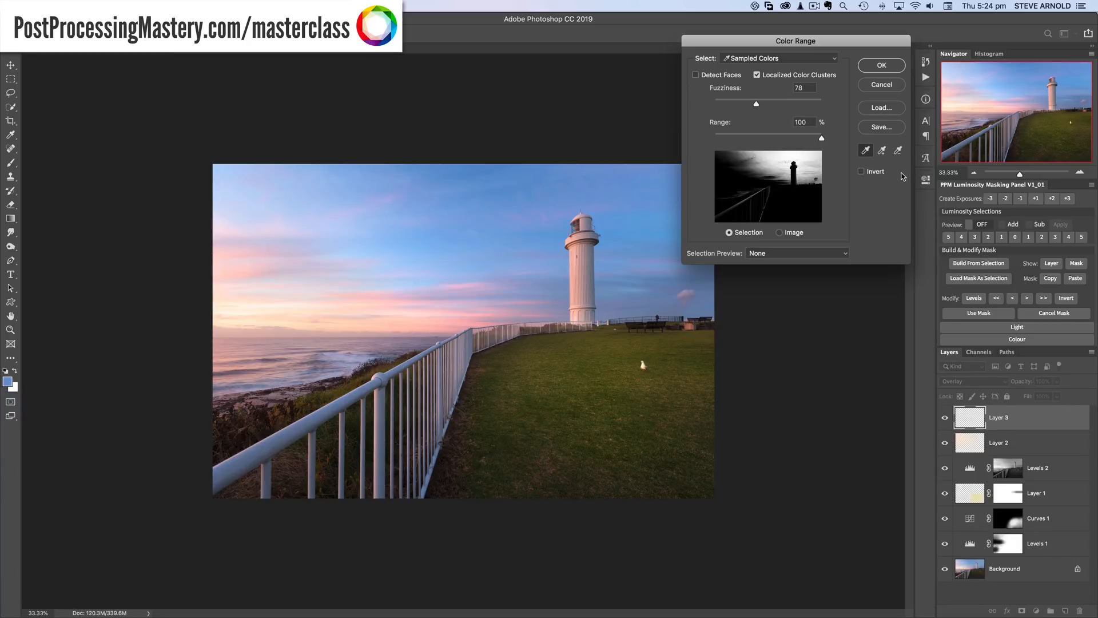
pyautogui.click(586, 255)
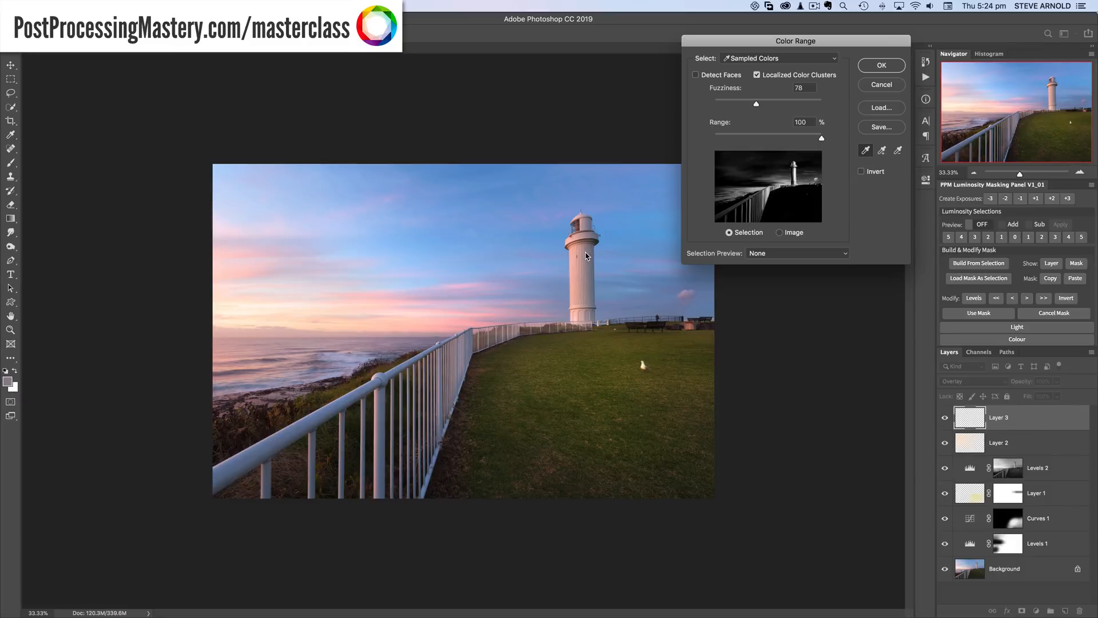
pyautogui.click(581, 253)
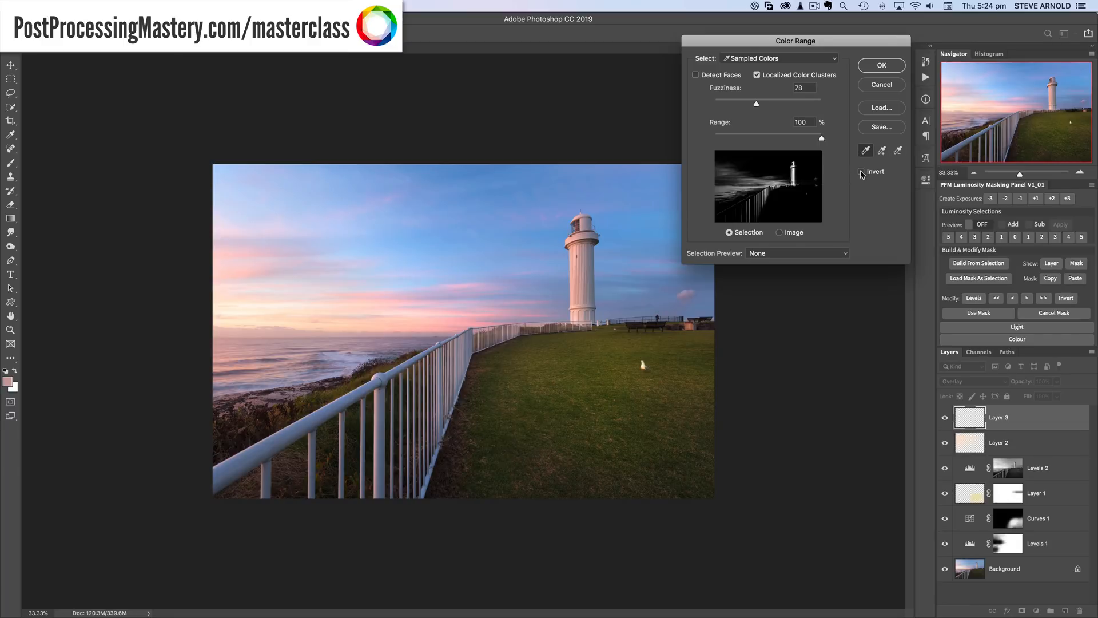
# Sample the blue sky beside the lighthouse, turn on Invert, and raise the fuzziness to 117.
pyautogui.click(636, 184)
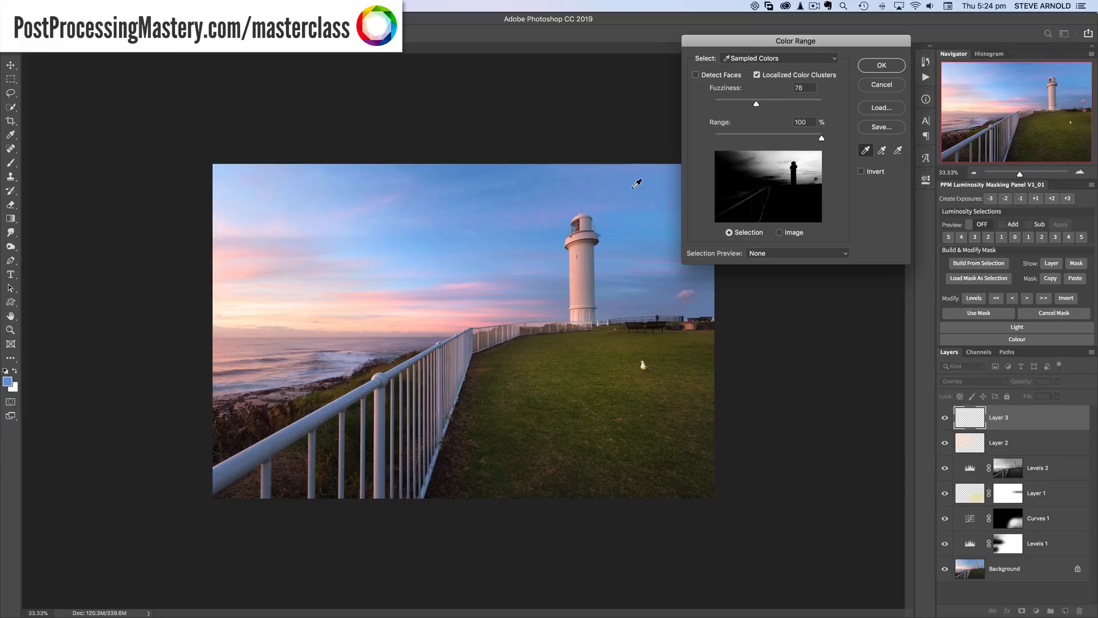
pyautogui.click(862, 173)
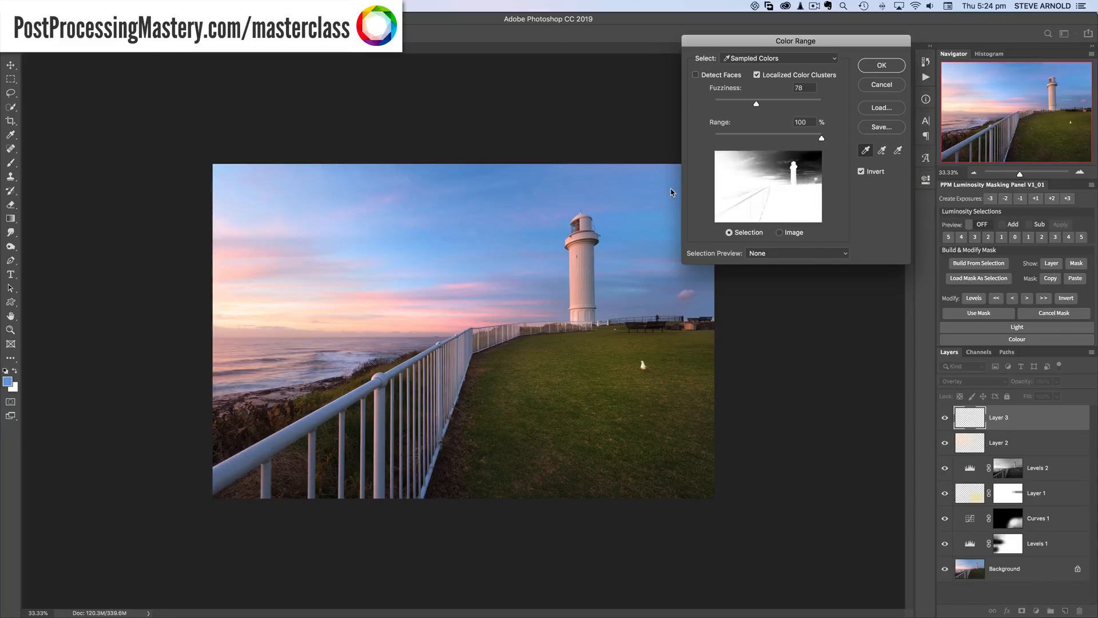
pyautogui.moveTo(756, 104); pyautogui.dragTo(777, 107)
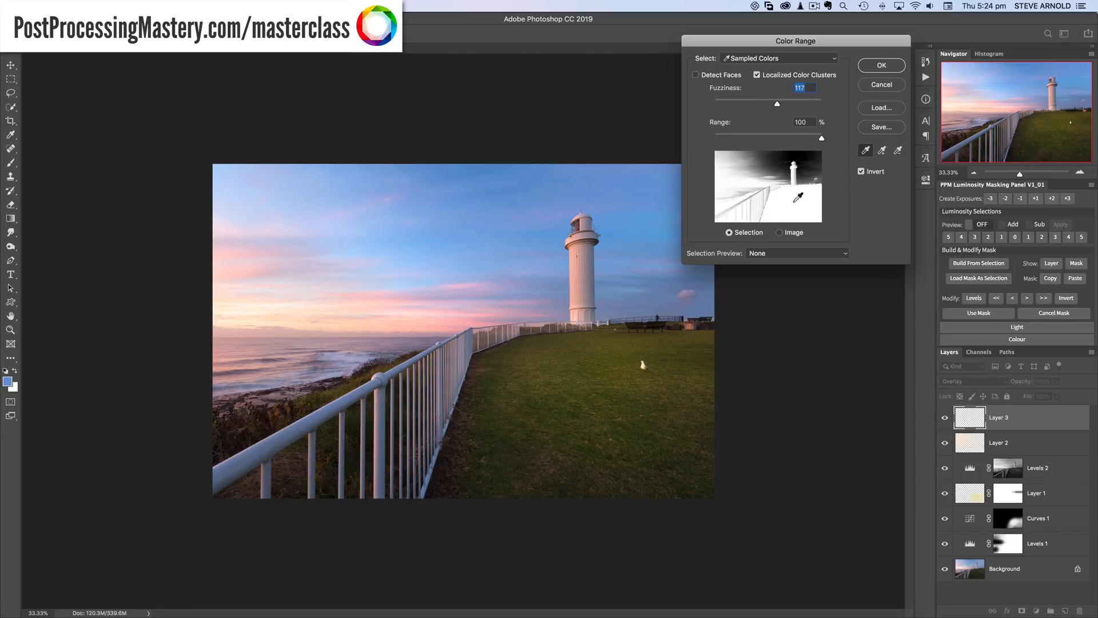
# Add several more sky tones to the Color Range sample and apply the inverted selection as a mask on Layer 3.
pyautogui.click(883, 154)
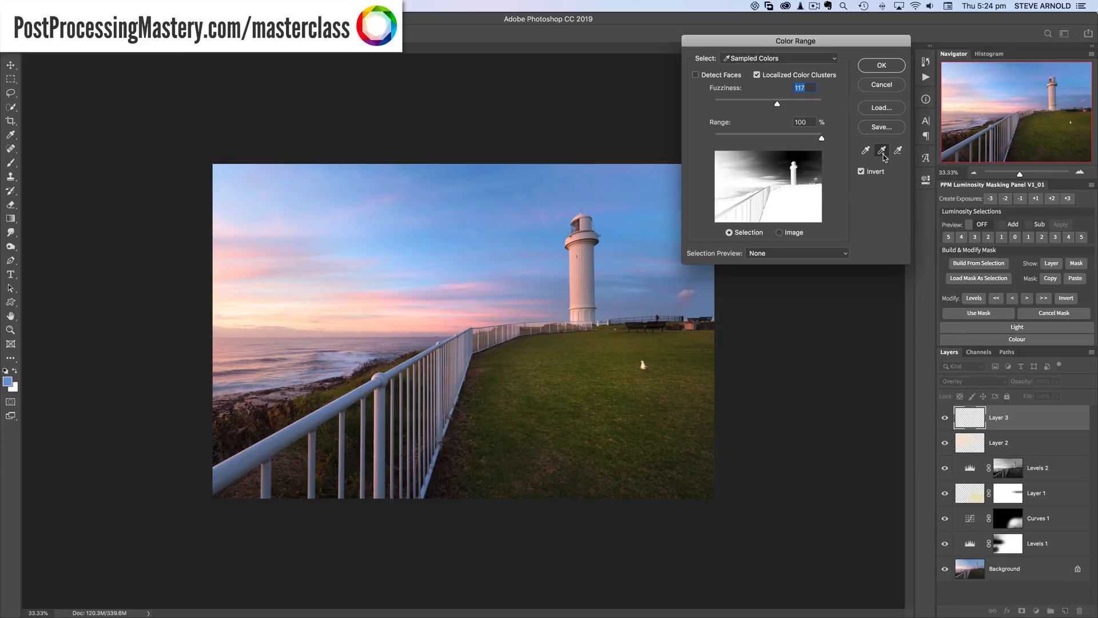
pyautogui.click(665, 218)
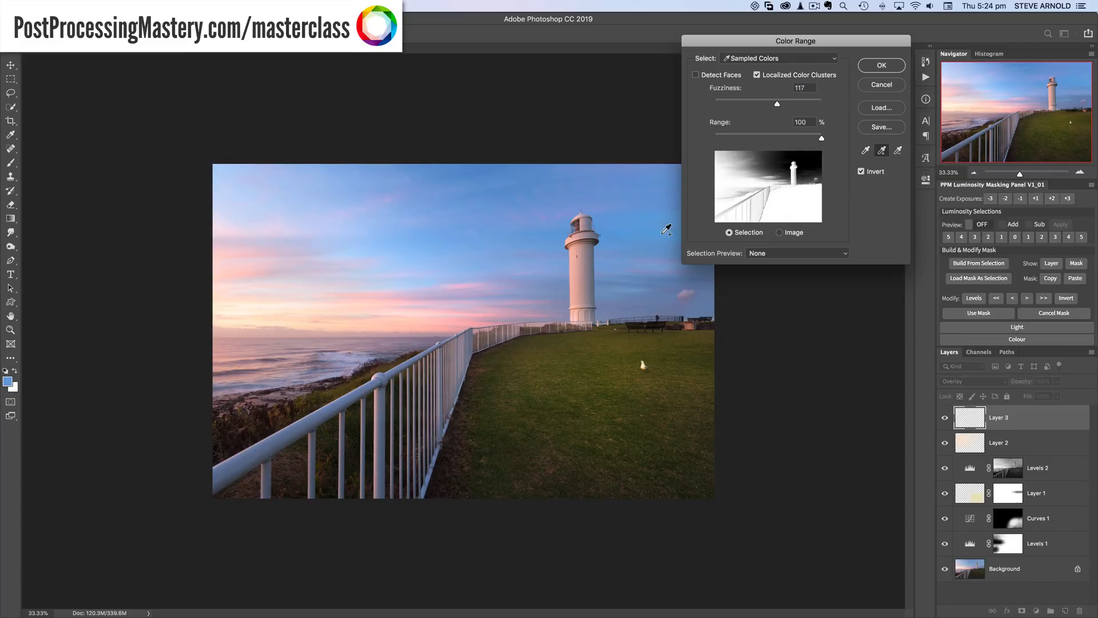
pyautogui.click(652, 263)
pyautogui.click(503, 186)
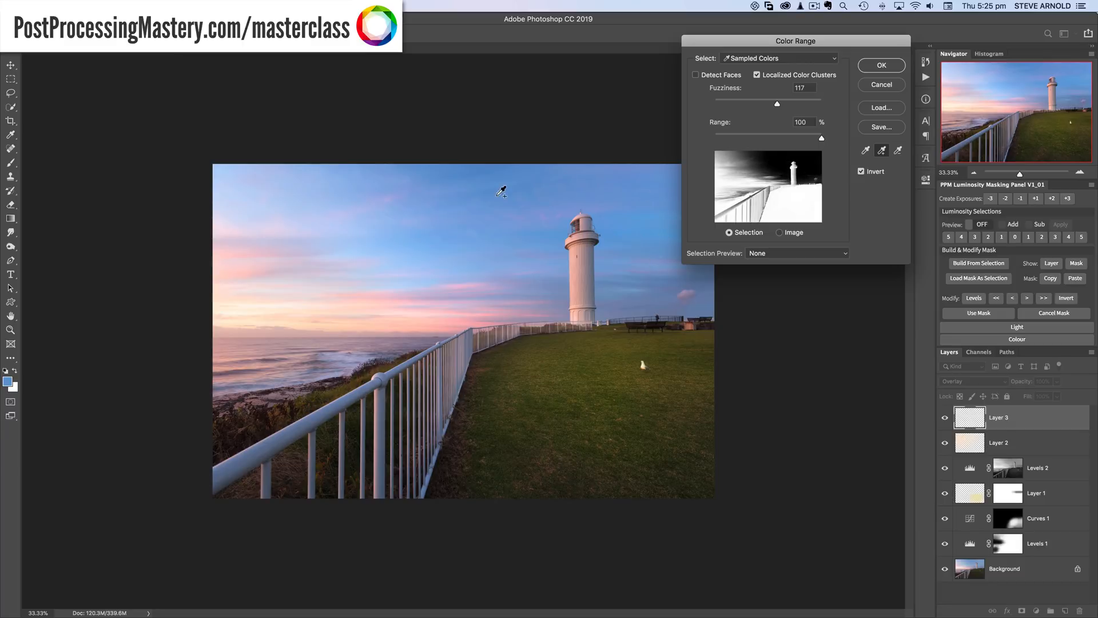
pyautogui.click(464, 224)
pyautogui.click(452, 264)
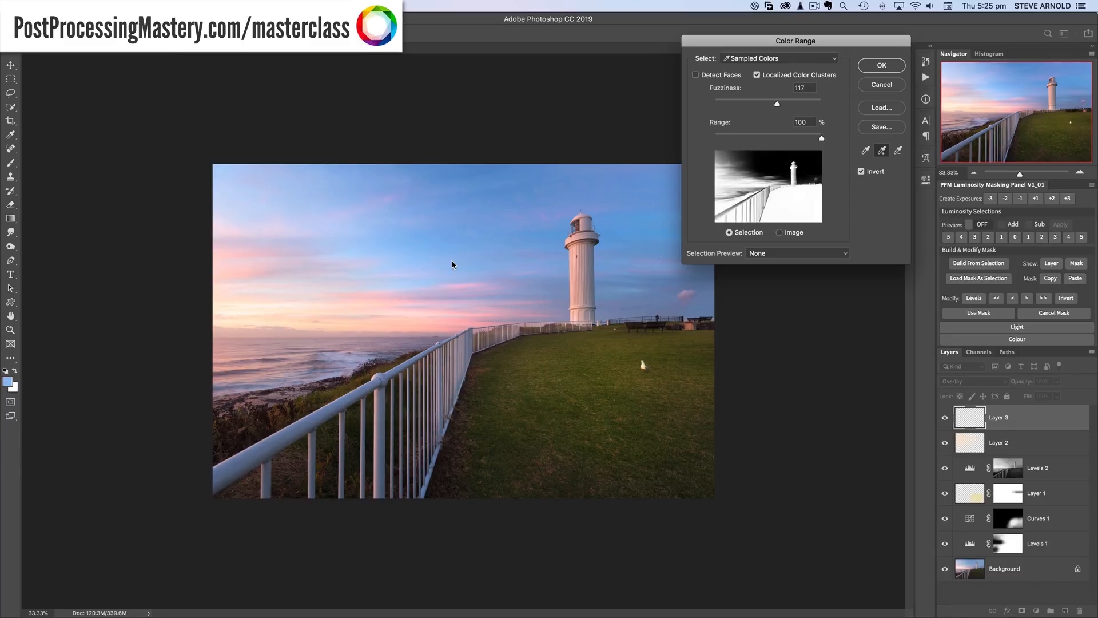
pyautogui.click(499, 295)
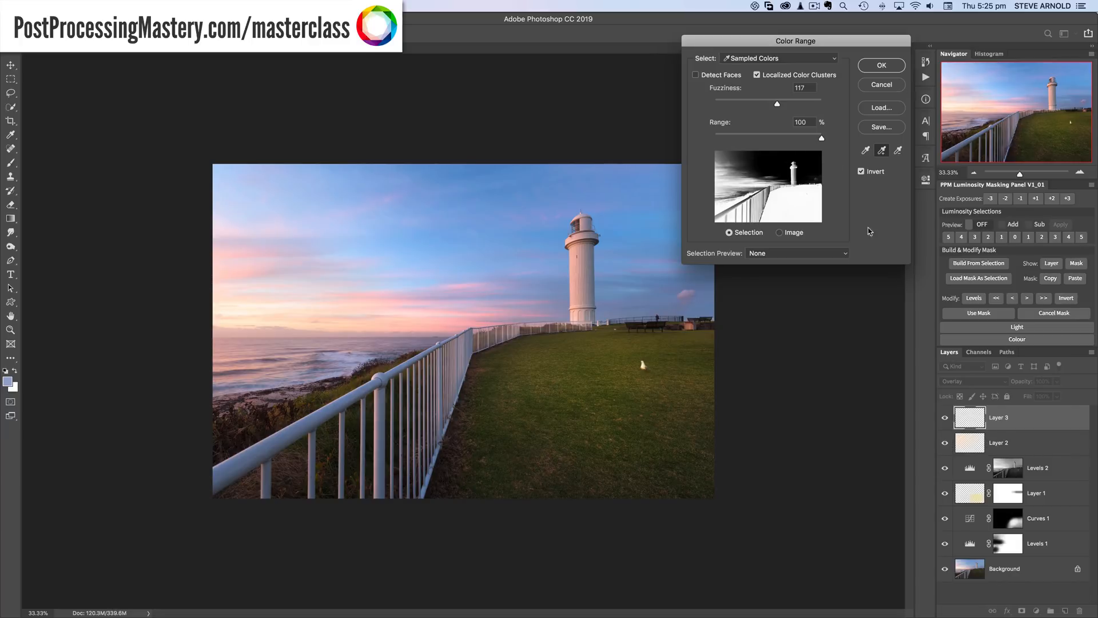
pyautogui.click(881, 67)
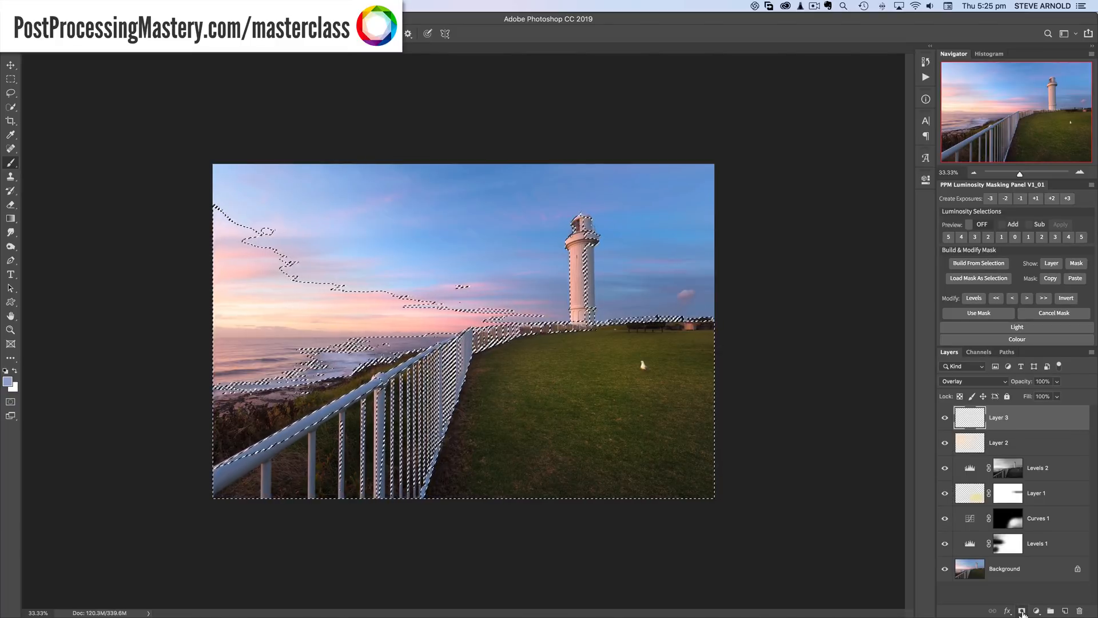
pyautogui.click(1022, 610)
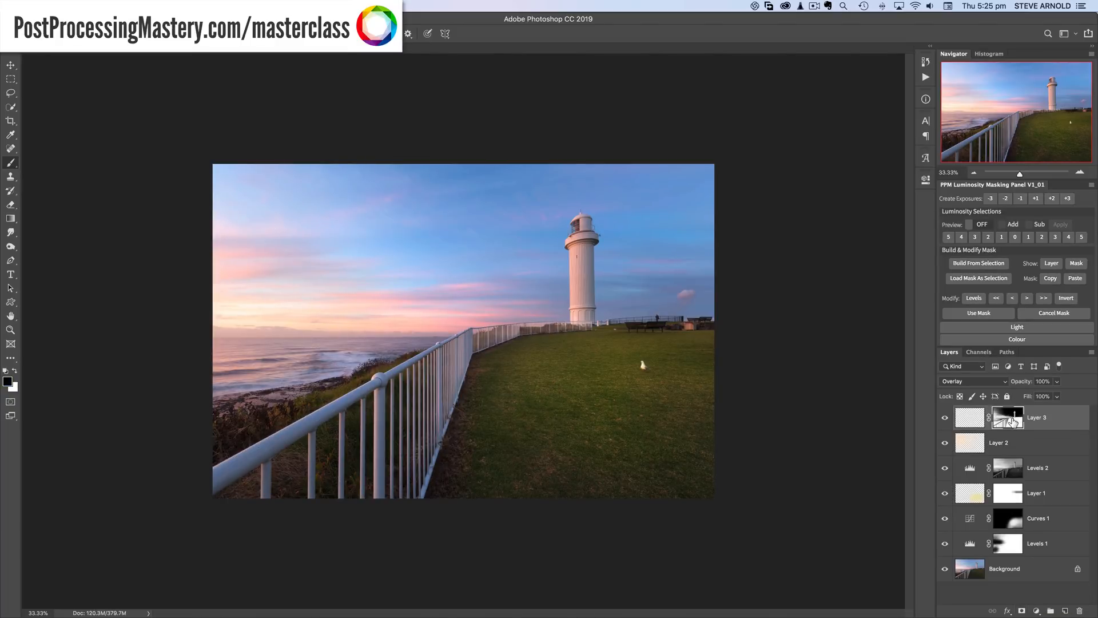
# Sample the pale warm colour near the sea horizon, paint it there on Layer 3's image, and enlarge the brush.
pyautogui.click(967, 423)
pyautogui.keyDown('alt'); pyautogui.click(270, 321); pyautogui.keyUp('alt')
pyautogui.moveTo(273, 318); pyautogui.dragTo(251, 312)
pyautogui.press(']')
# Set Layer 3's blend mode to Normal and toggle its visibility to compare the warm paint around the lighthouse.
pyautogui.click(964, 381)
pyautogui.click(960, 266)
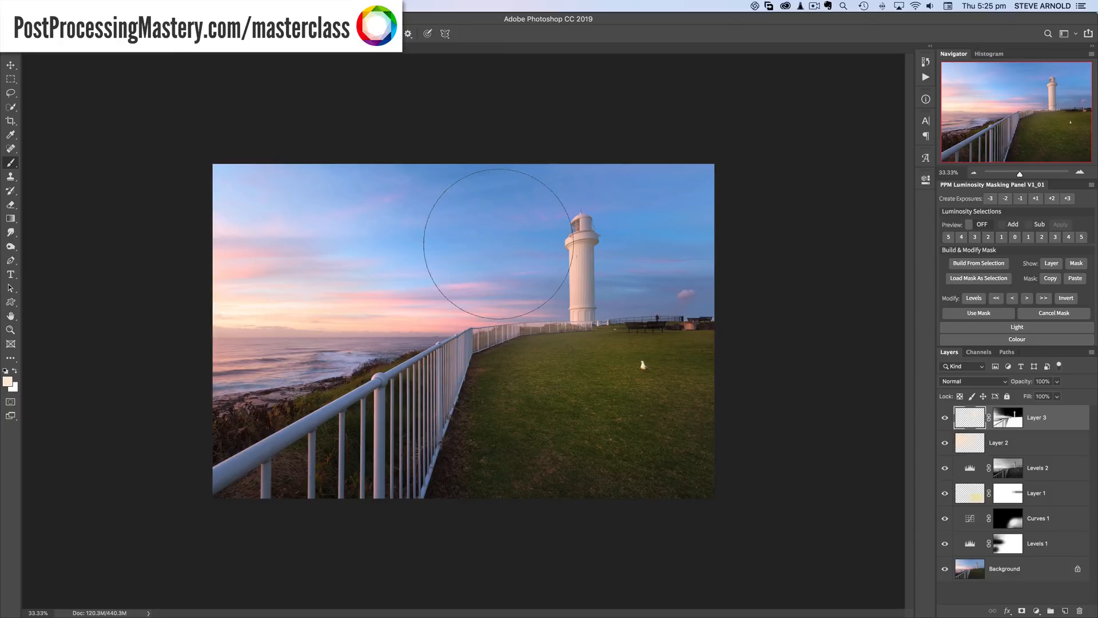
pyautogui.click(945, 418)
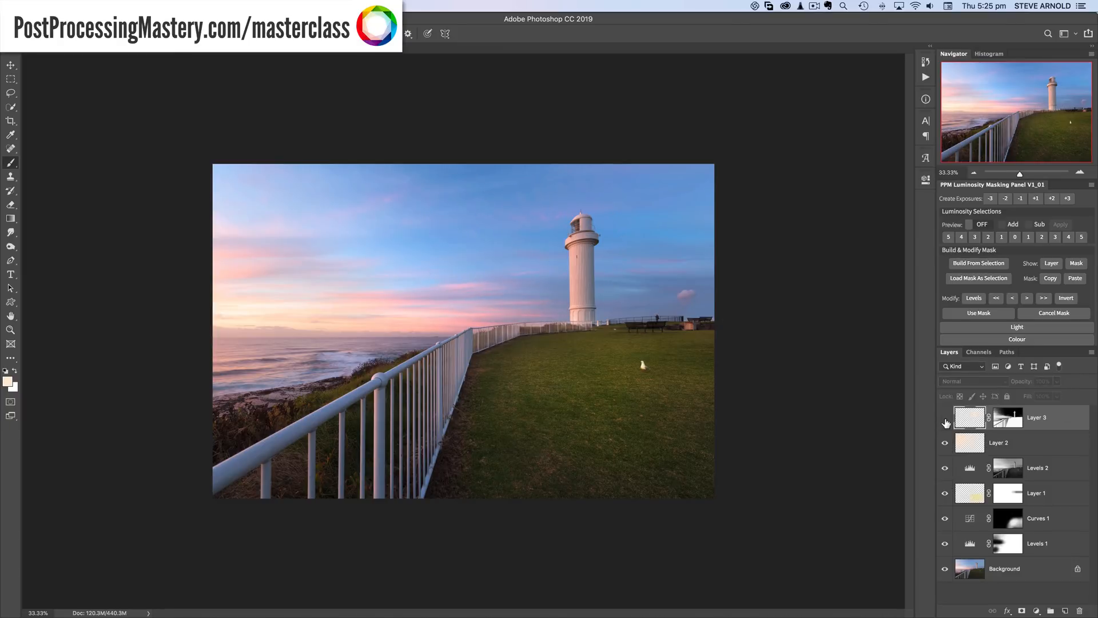
pyautogui.click(945, 418)
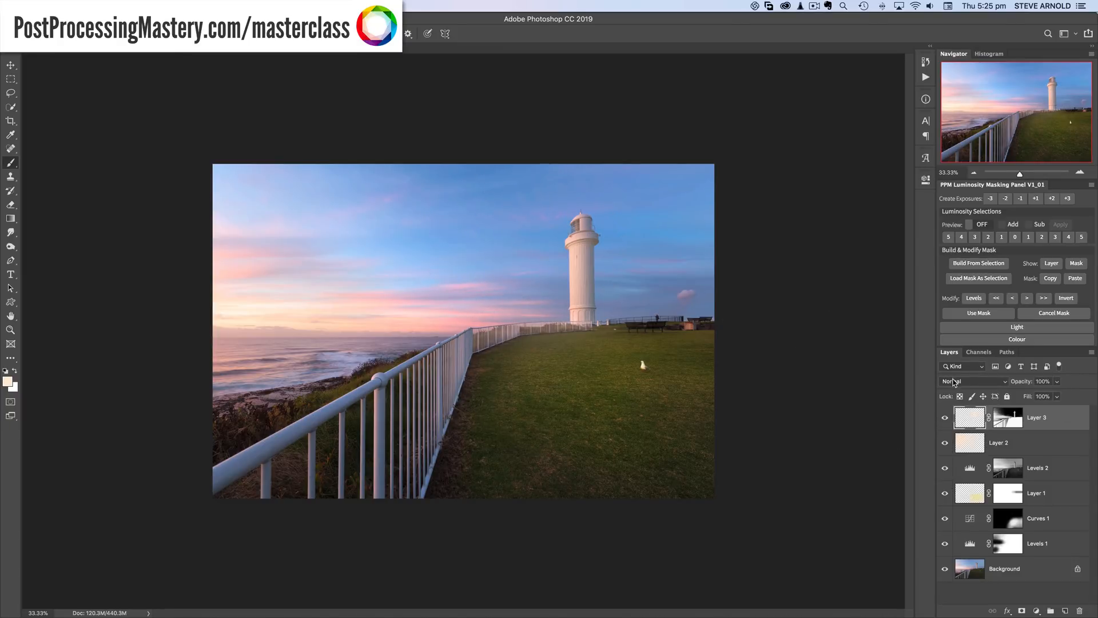
pyautogui.click(946, 419)
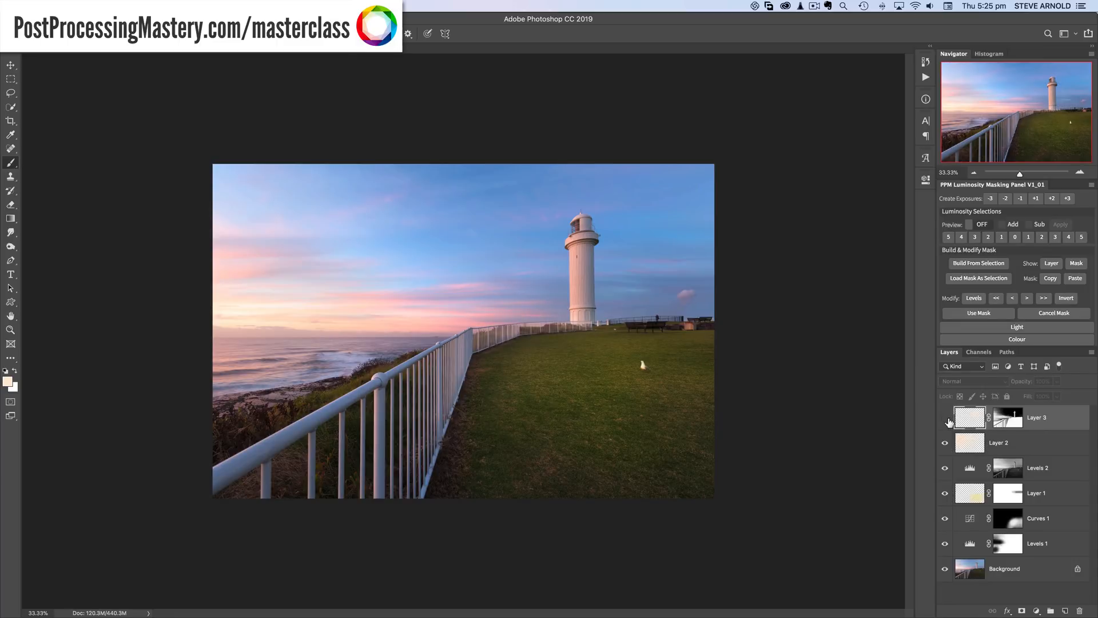
pyautogui.click(946, 419)
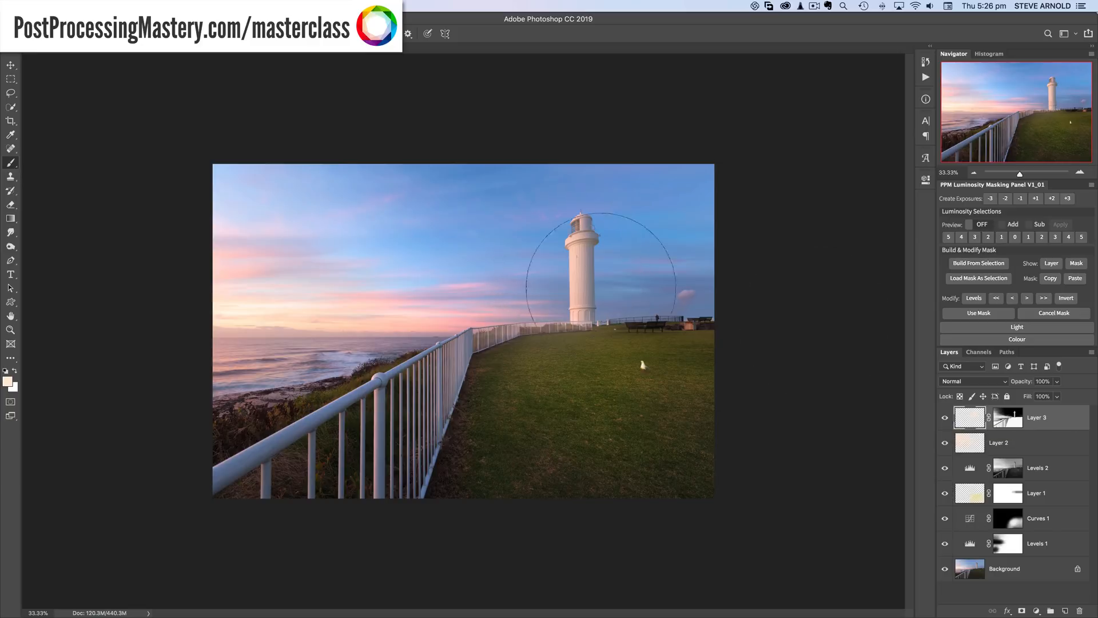
pyautogui.click(945, 418)
pyautogui.click(945, 418)
# Set Layer 3's blend mode to Overlay and compare the photo with the layer hidden and shown.
pyautogui.click(973, 381)
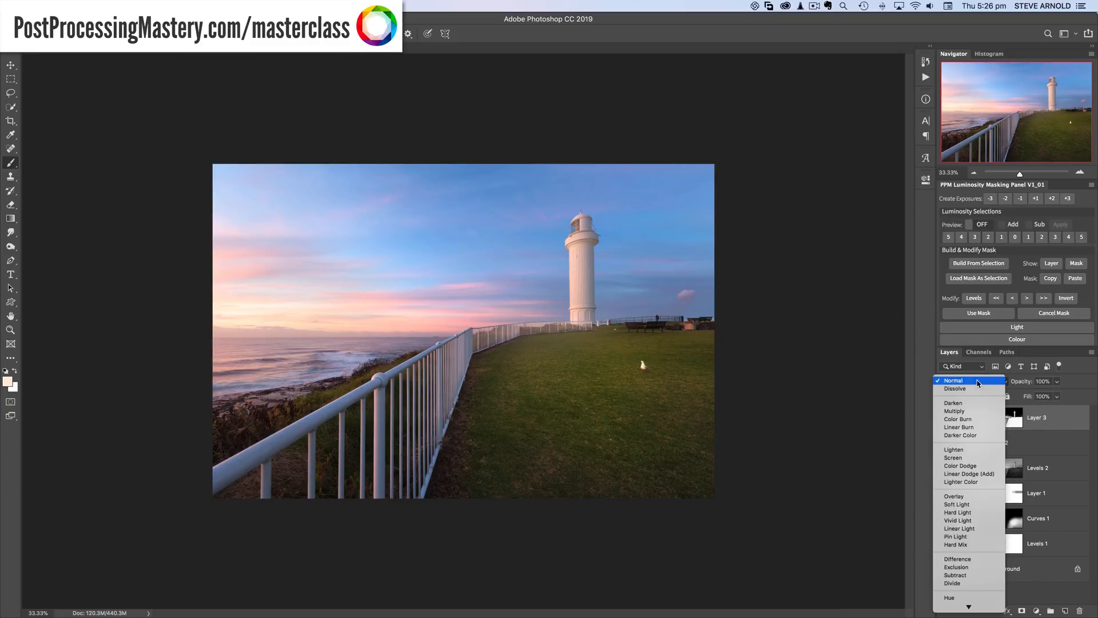
pyautogui.click(961, 497)
pyautogui.click(945, 418)
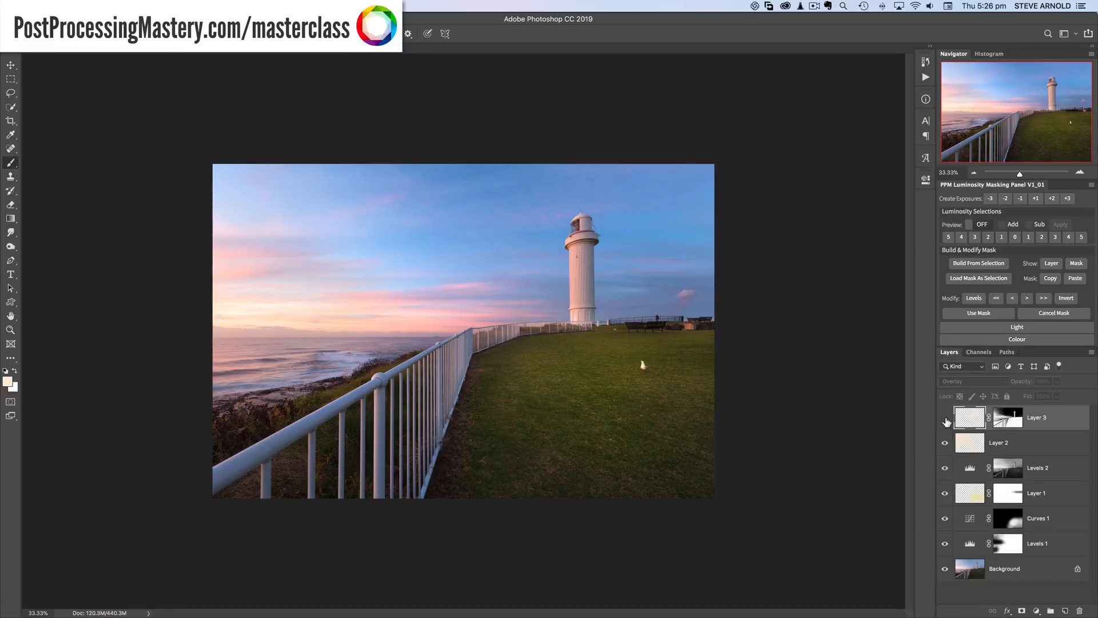
pyautogui.click(945, 418)
pyautogui.click(945, 418)
pyautogui.click(945, 418)
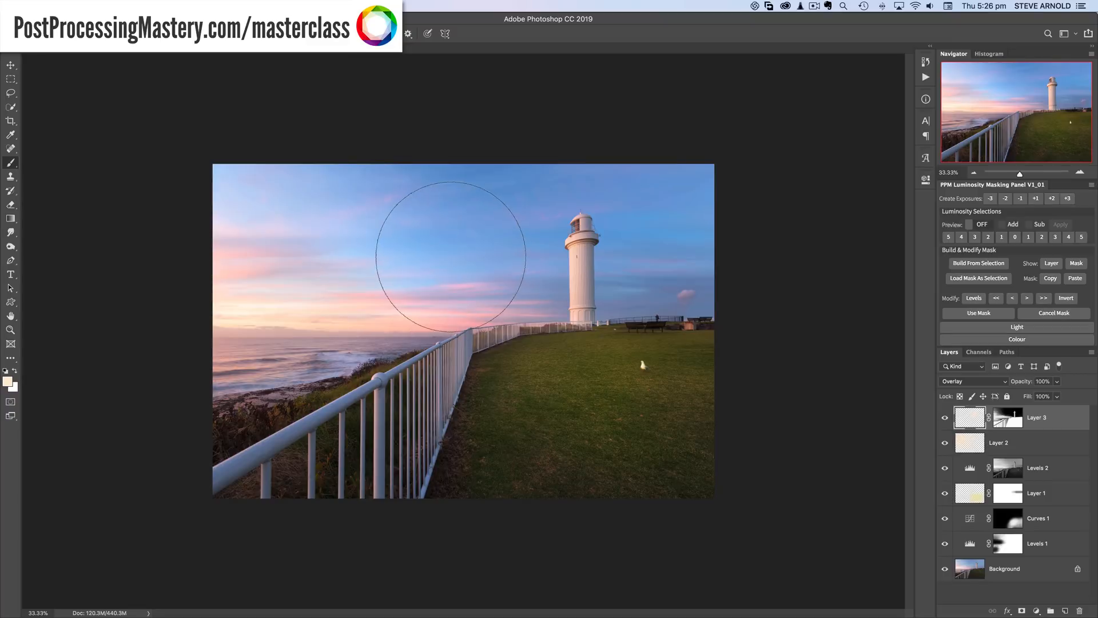
pyautogui.click(945, 418)
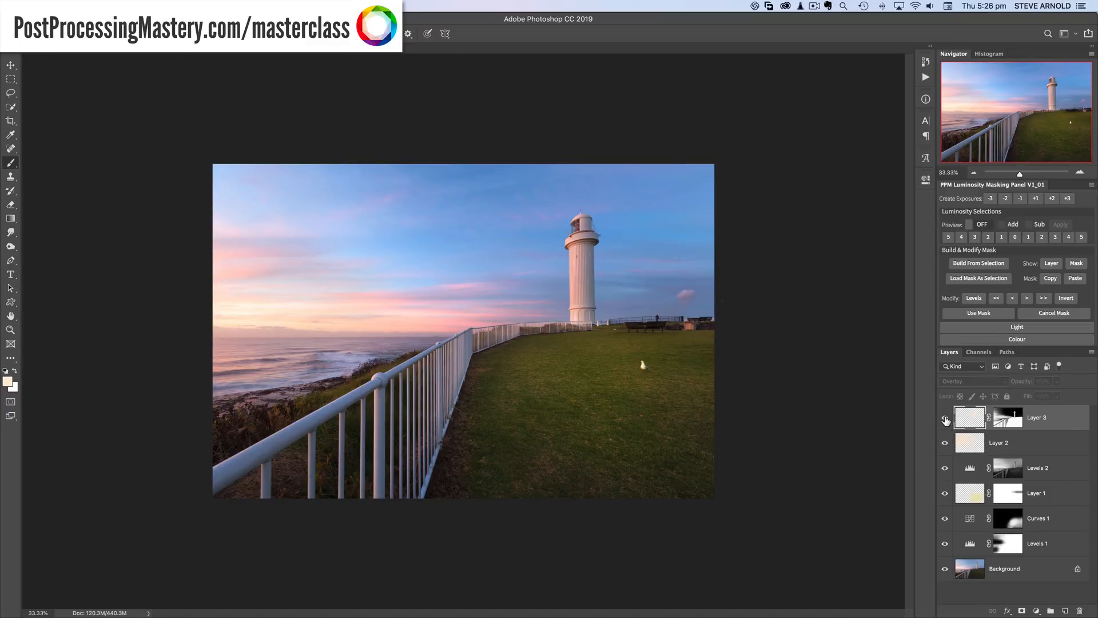
pyautogui.click(945, 419)
pyautogui.click(945, 419)
pyautogui.click(946, 419)
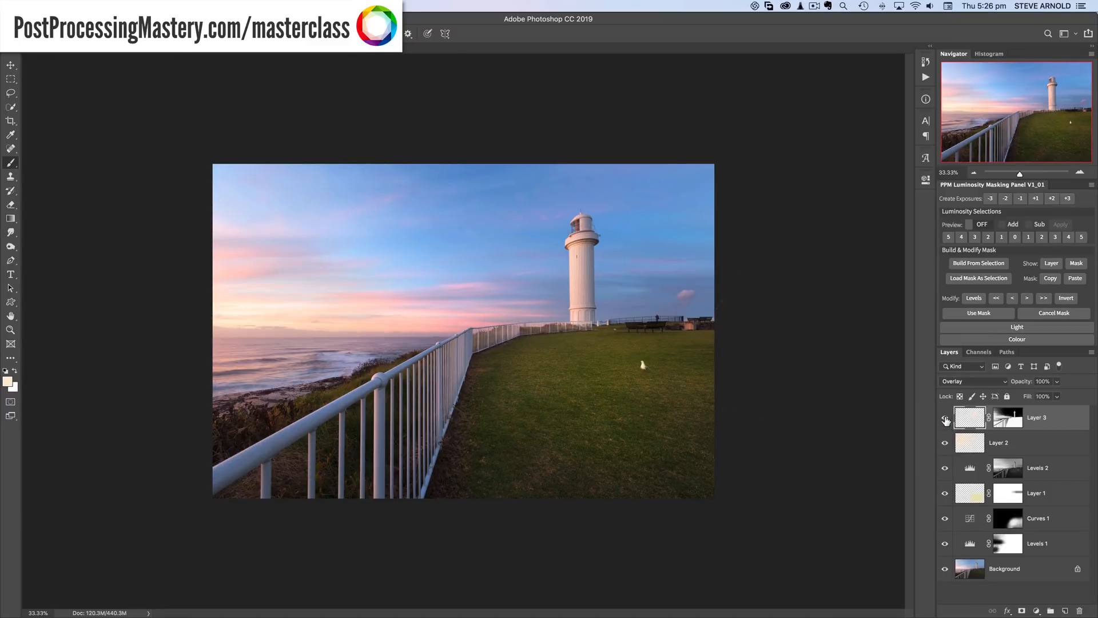
# Sample the pink cloud colour above the sea, paint it around the lighthouse on Layer 3, and compare with the layer hidden.
pyautogui.keyDown('alt'); pyautogui.click(251, 269); pyautogui.keyUp('alt')
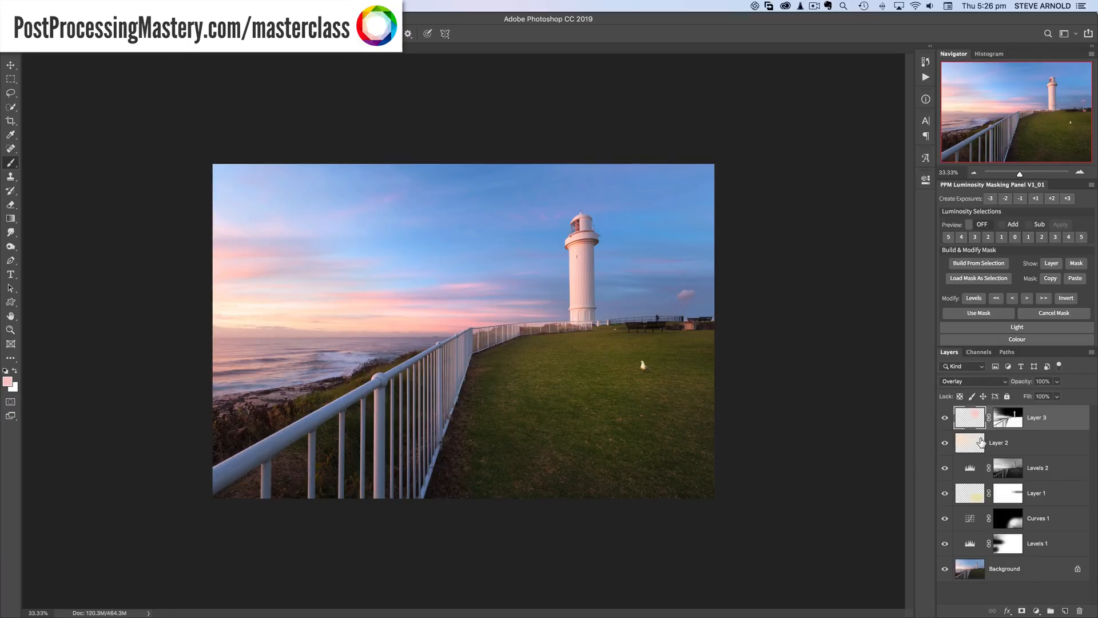
pyautogui.click(945, 419)
pyautogui.click(946, 420)
pyautogui.click(946, 420)
pyautogui.click(946, 419)
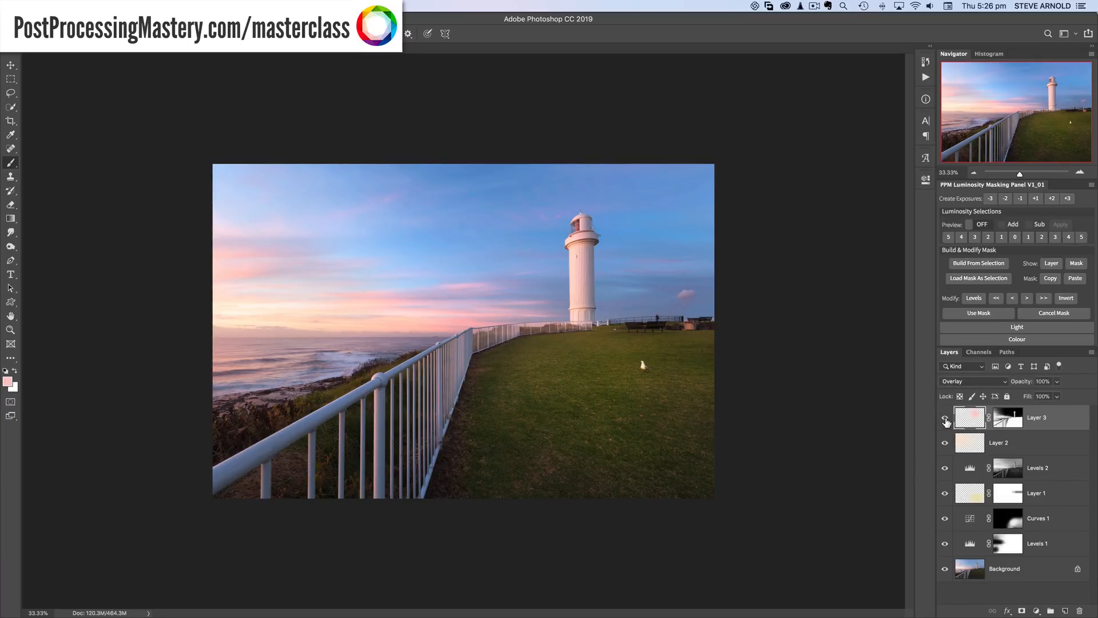
# Erase the pink paint from Layer 3 and paint a pale peach, sampled above the sea horizon, around the lighthouse instead.
pyautogui.click(14, 207)
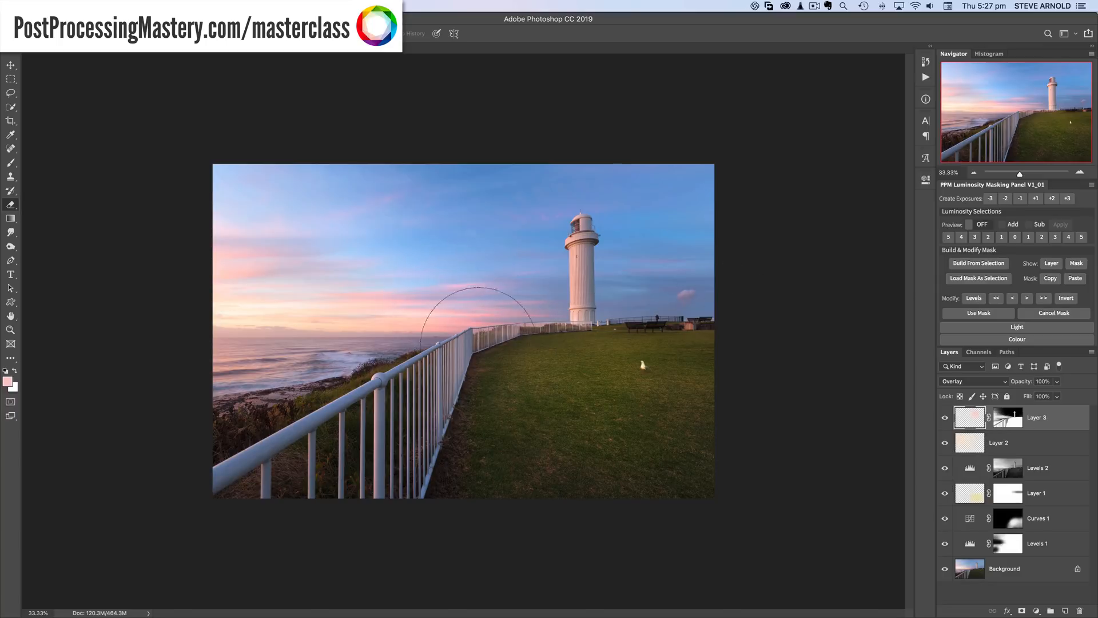
pyautogui.moveTo(477, 343)
pyautogui.mouseDown()
pyautogui.moveTo(555, 208)
pyautogui.moveTo(420, 362)
pyautogui.moveTo(529, 245)
pyautogui.mouseUp()
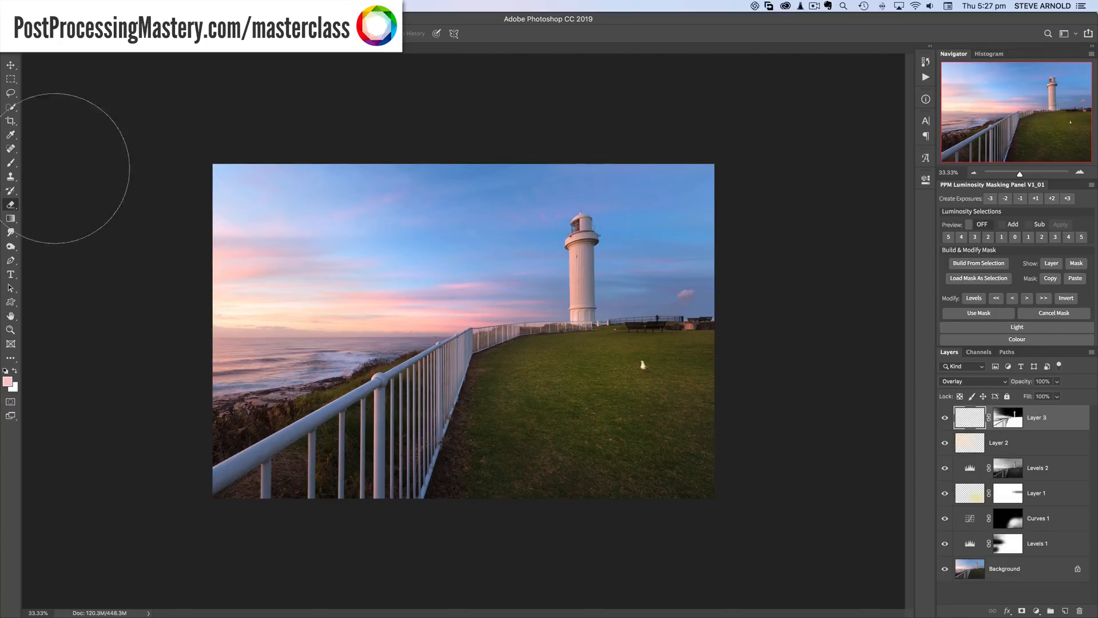
pyautogui.press('b')
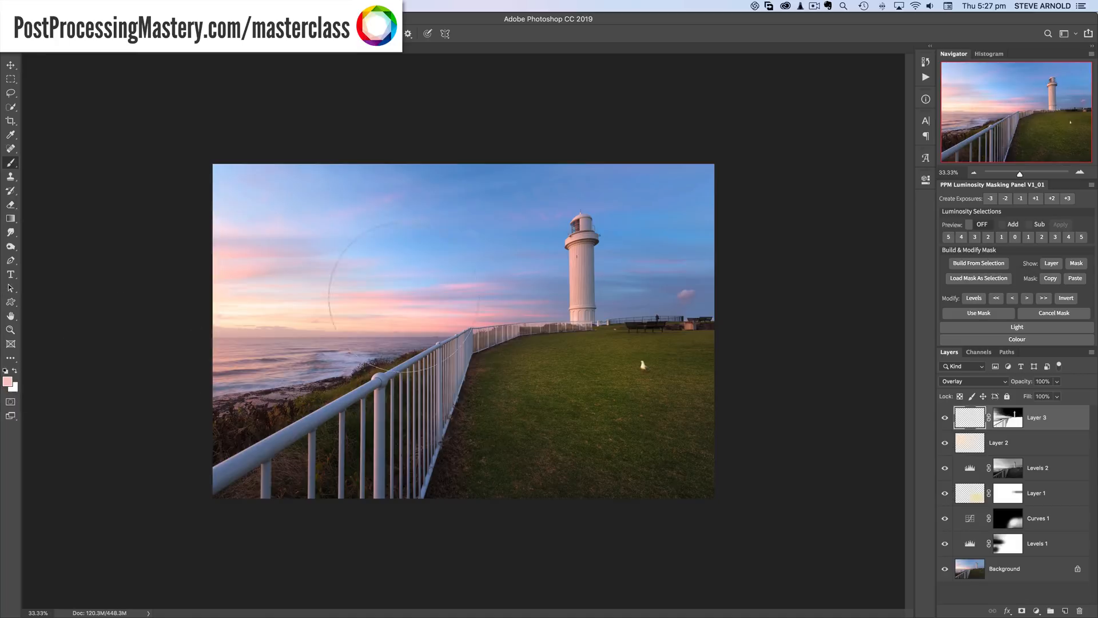
pyautogui.keyDown('alt'); pyautogui.click(282, 304); pyautogui.keyUp('alt')
pyautogui.moveTo(282, 305); pyautogui.dragTo(283, 308)
pyautogui.moveTo(555, 250); pyautogui.dragTo(531, 252)
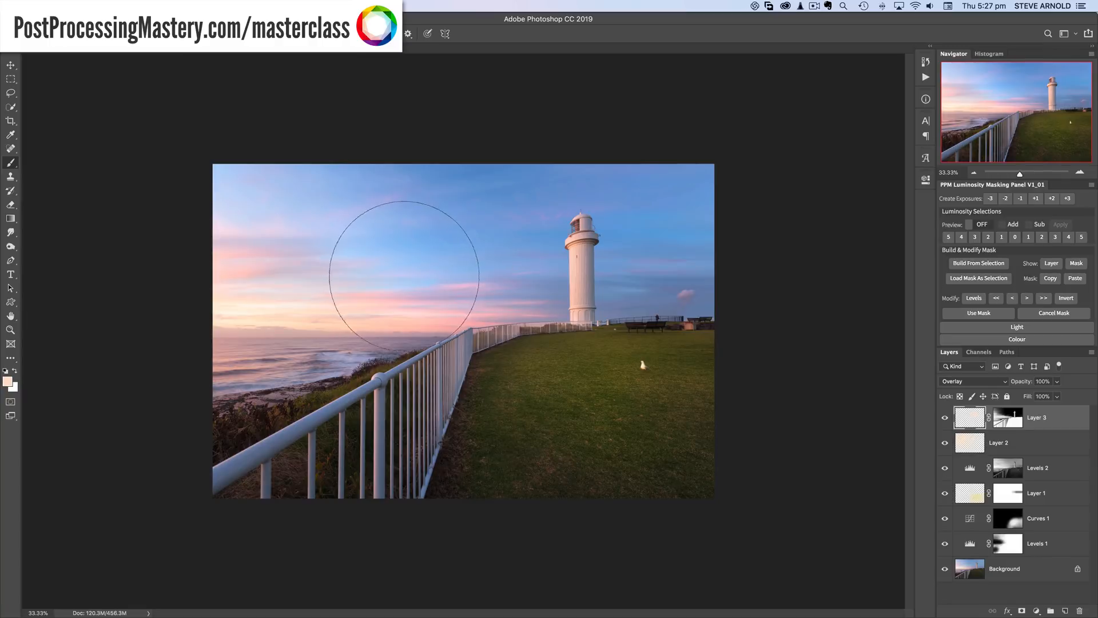
# Toggle Layer 3's visibility several times to examine the peach glow's effect on the lighthouse.
pyautogui.click(944, 421)
pyautogui.click(944, 421)
pyautogui.click(944, 421)
pyautogui.click(944, 421)
pyautogui.click(944, 421)
pyautogui.click(944, 421)
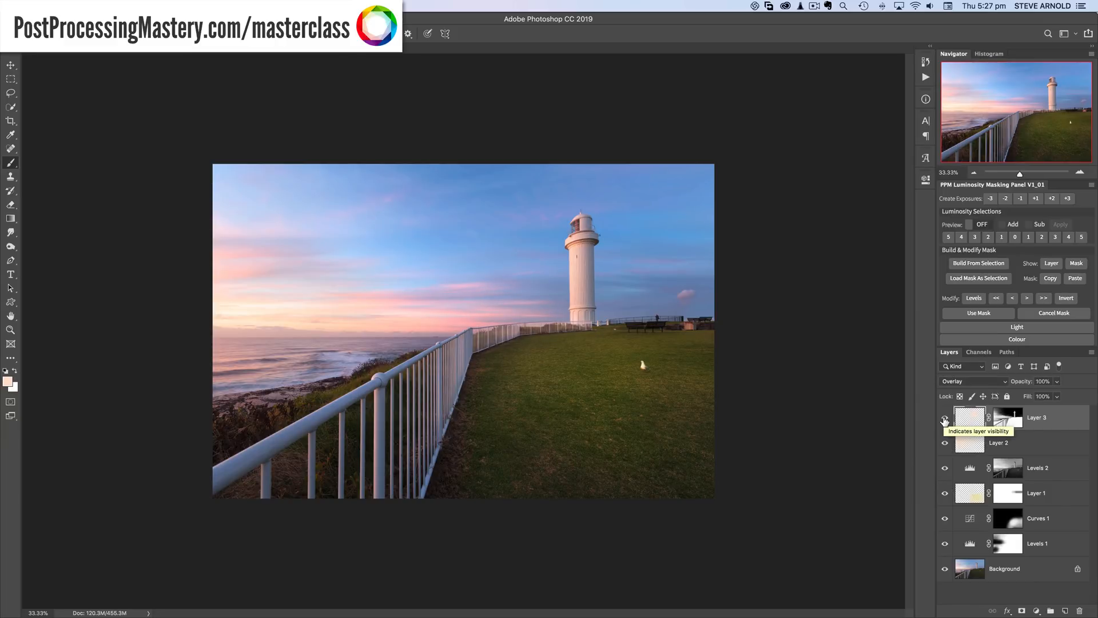
pyautogui.click(944, 421)
pyautogui.click(944, 421)
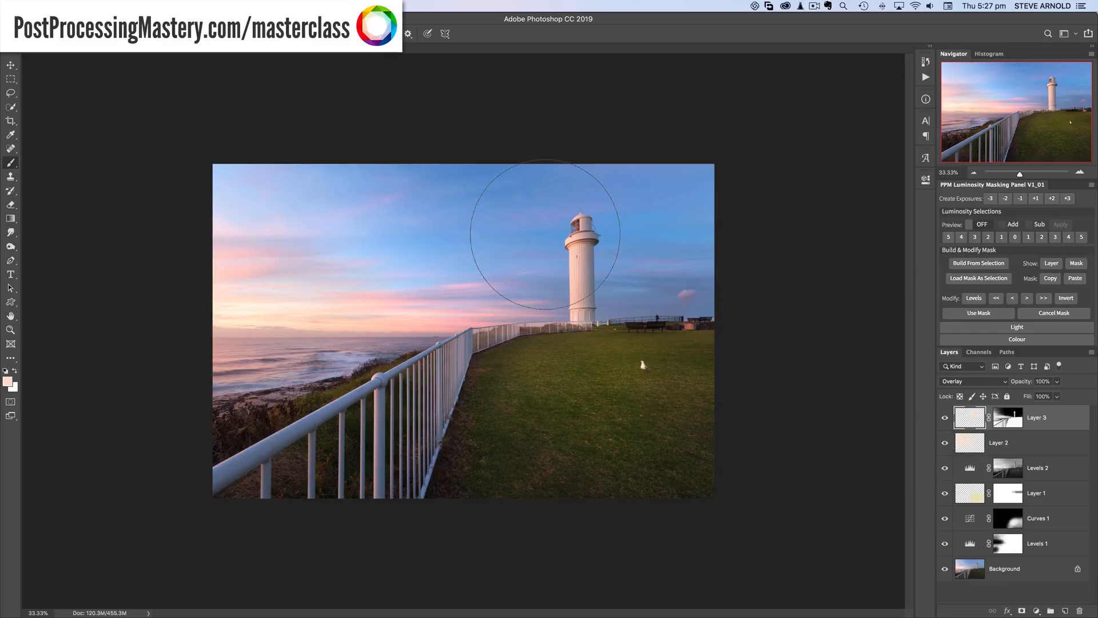
# Reduce the brush size to roughly the width of the lighthouse tower.
pyautogui.press('[')
pyautogui.press('[')
pyautogui.press('[')
pyautogui.press('[')
pyautogui.press('[')
pyautogui.press('[')
pyautogui.press('[')
# Hide Layer 3 and toggle Layer 2's visibility to examine the effect of its glow on its own.
pyautogui.click(972, 442)
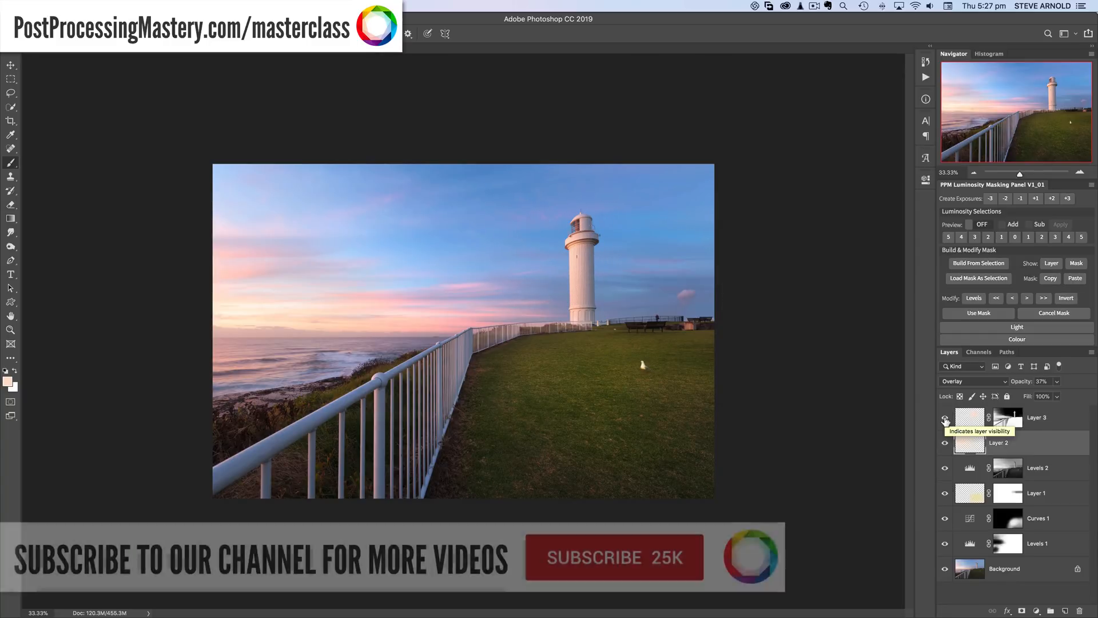
pyautogui.click(944, 421)
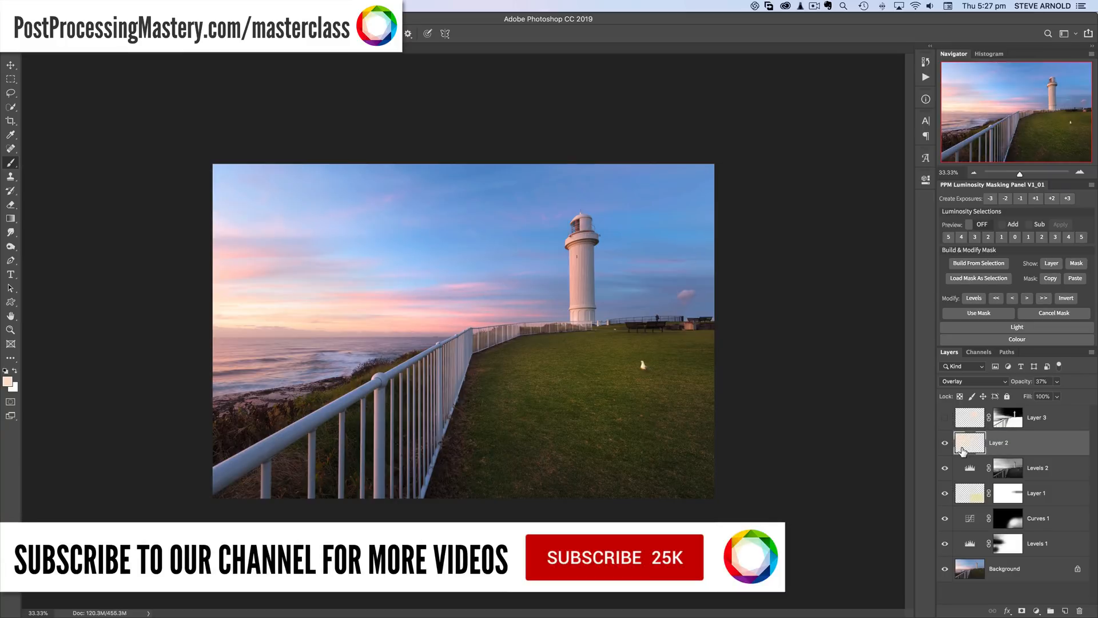
pyautogui.click(945, 442)
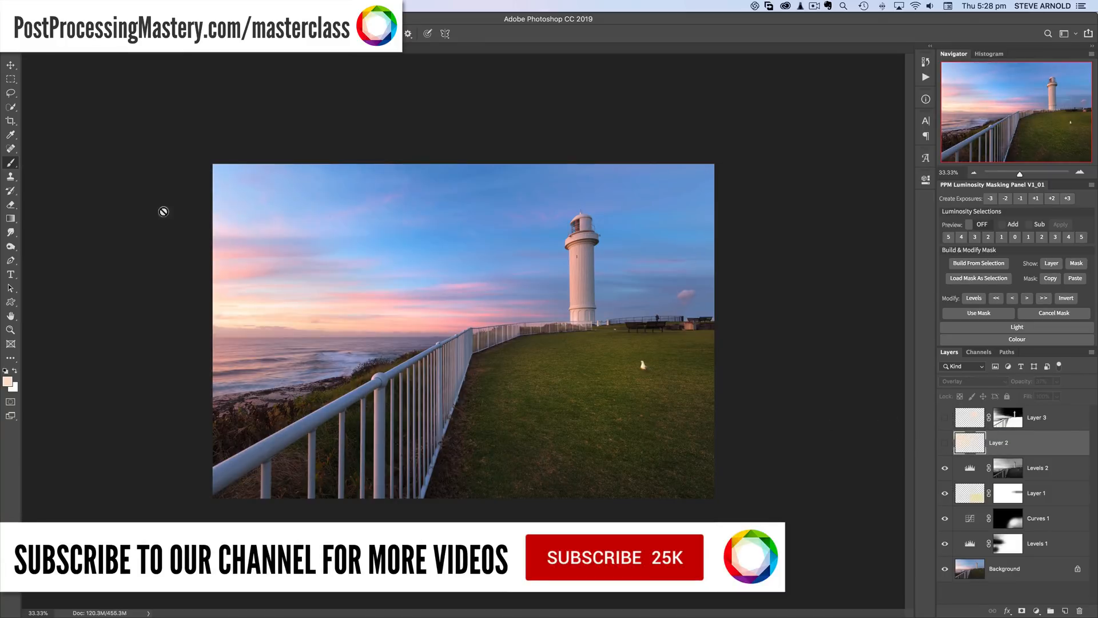
pyautogui.click(947, 443)
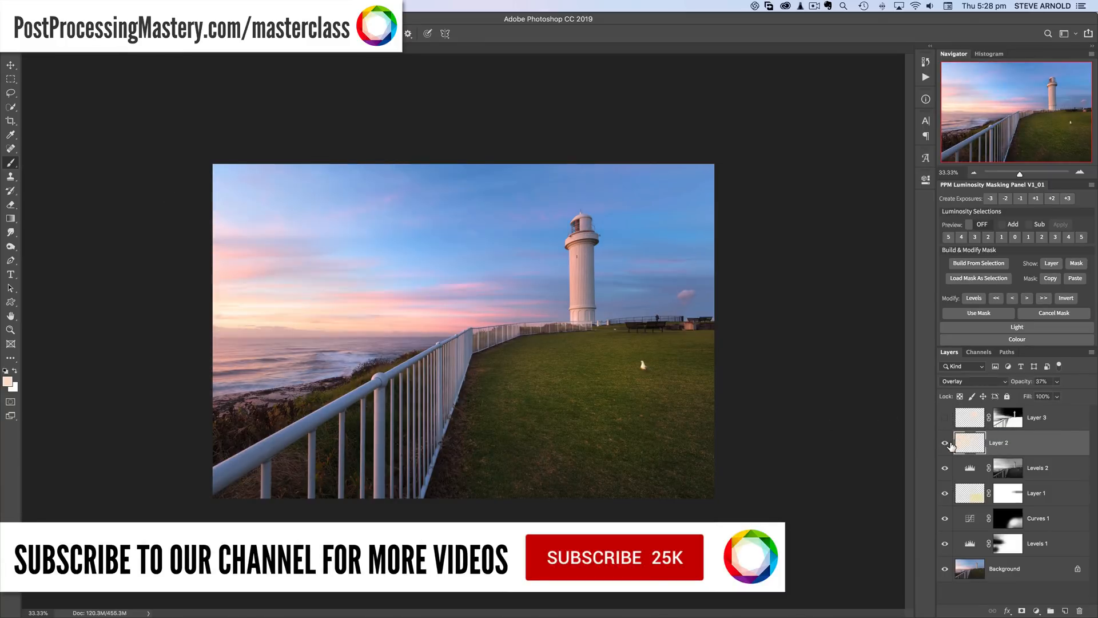
pyautogui.click(947, 444)
pyautogui.click(947, 444)
pyautogui.click(948, 445)
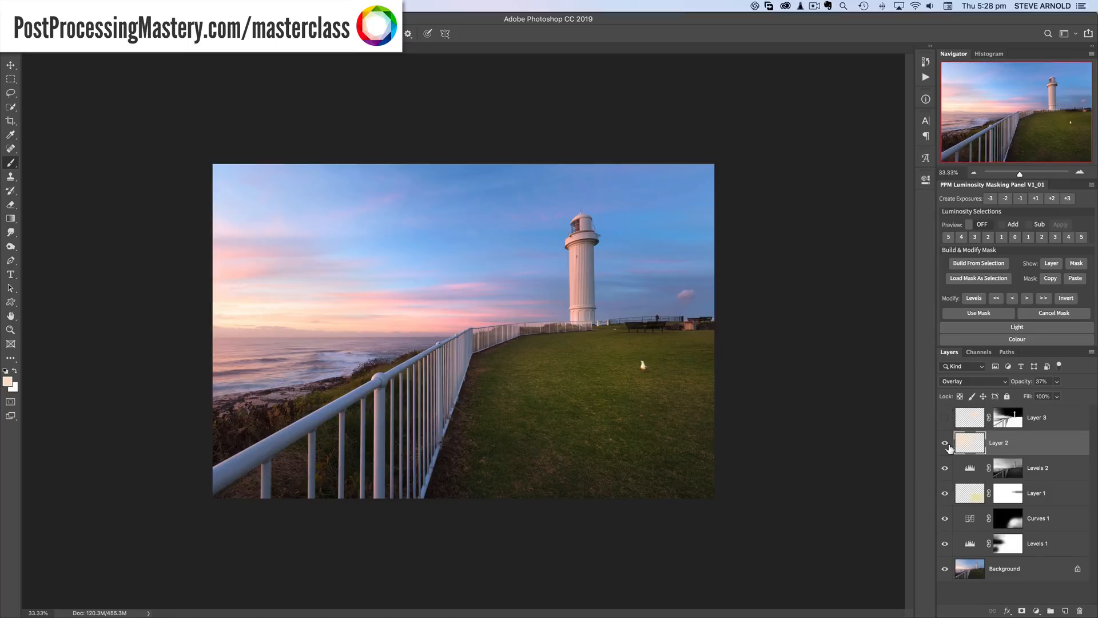
pyautogui.click(947, 443)
pyautogui.click(946, 445)
# Select Layer 3's image, make the layer visible again, and compare the photo with and without it.
pyautogui.click(968, 420)
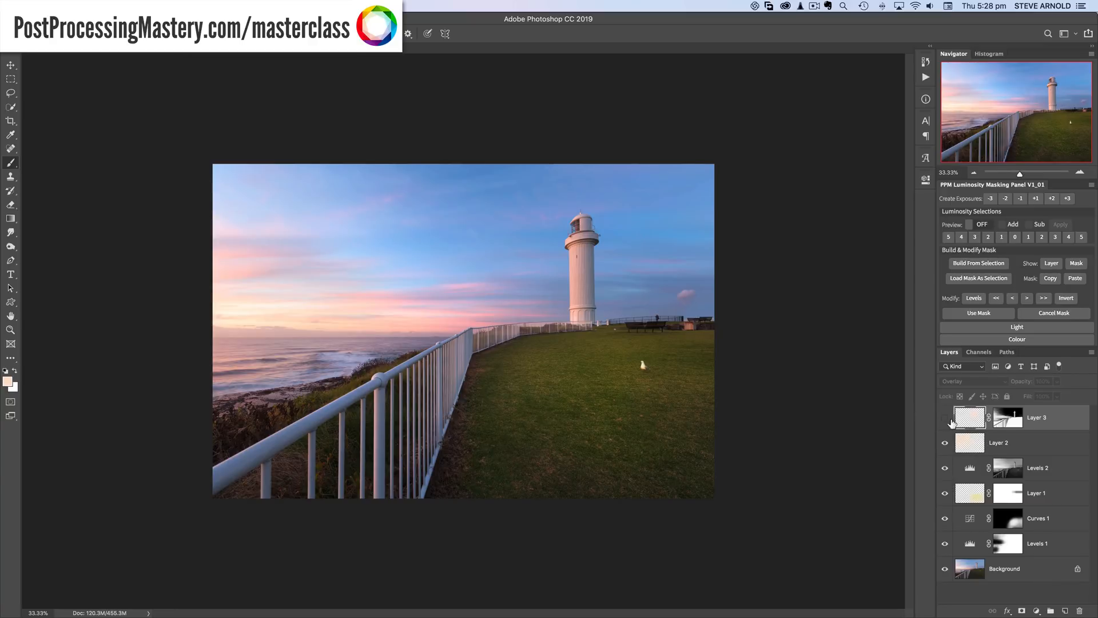
pyautogui.click(944, 418)
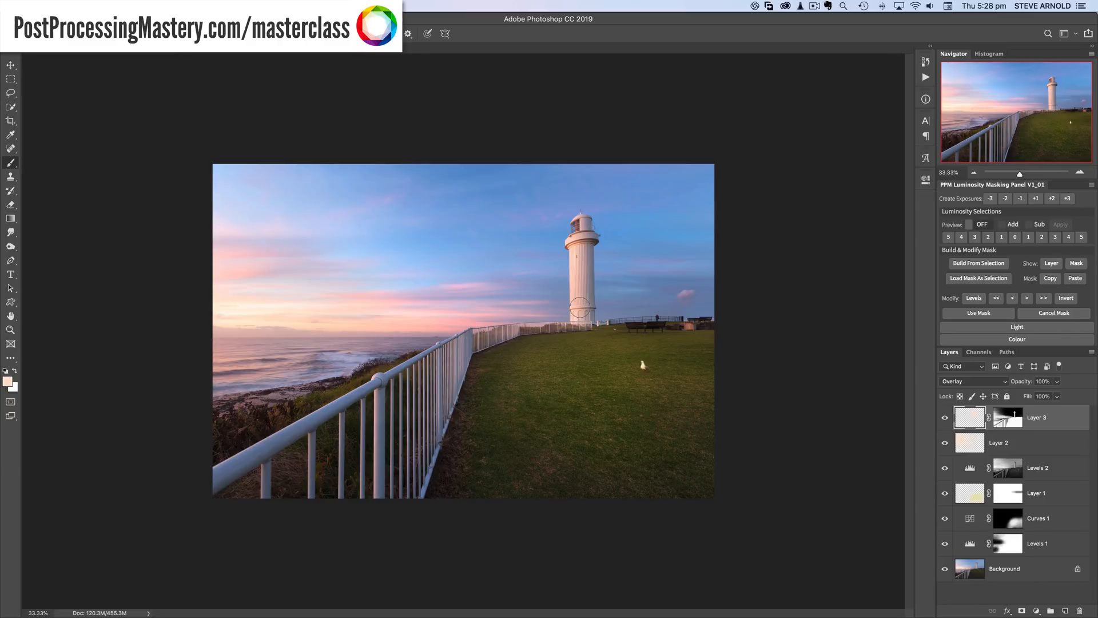
pyautogui.click(944, 419)
pyautogui.click(946, 419)
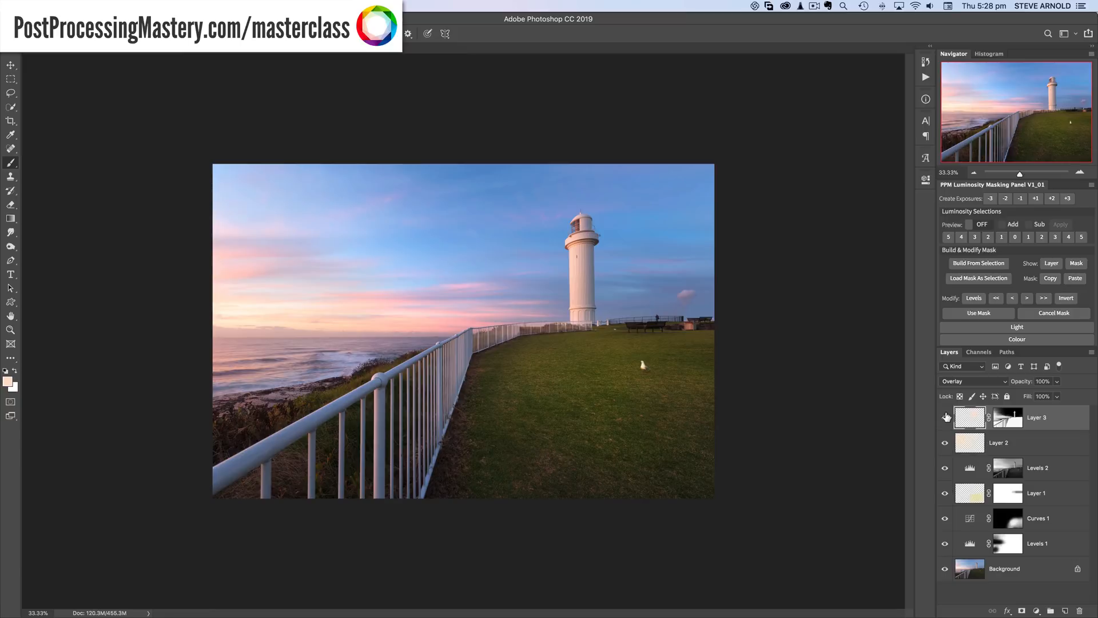